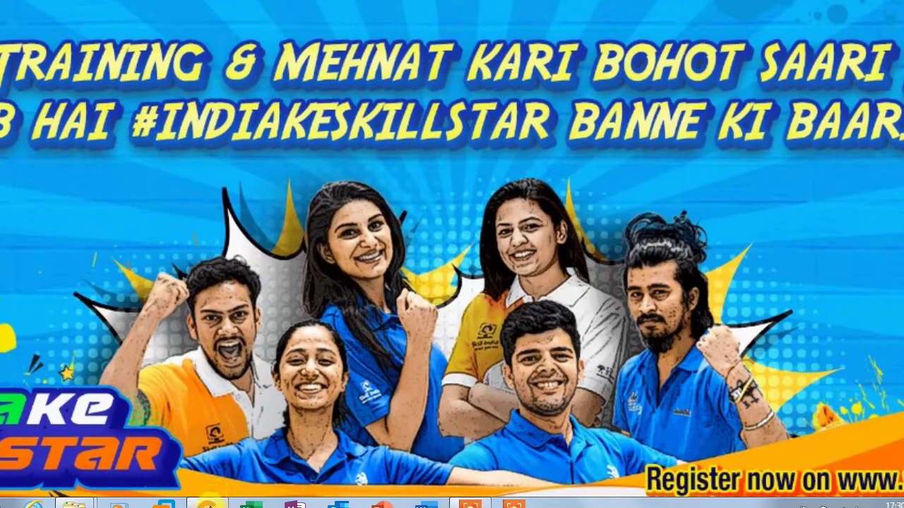
# Switch to Chrome and search the web for worldskills
pyautogui.moveTo(207, 505)
pyautogui.click(207, 504)
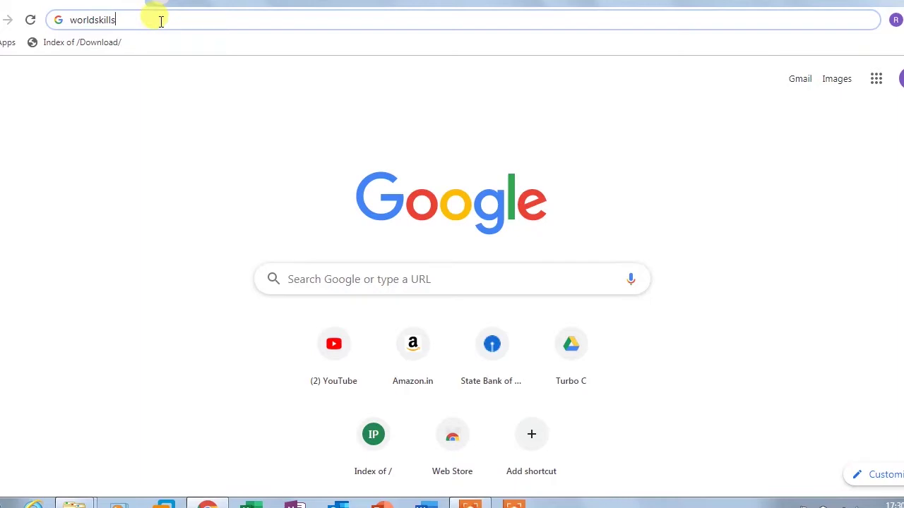
pyautogui.press('Return')
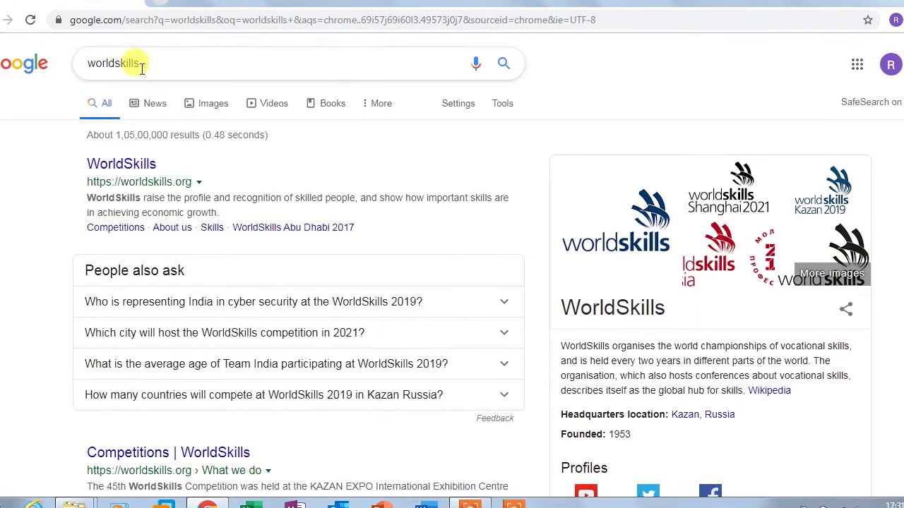
# Search the web for "india skills" in a new browser tab
pyautogui.click(164, 5)
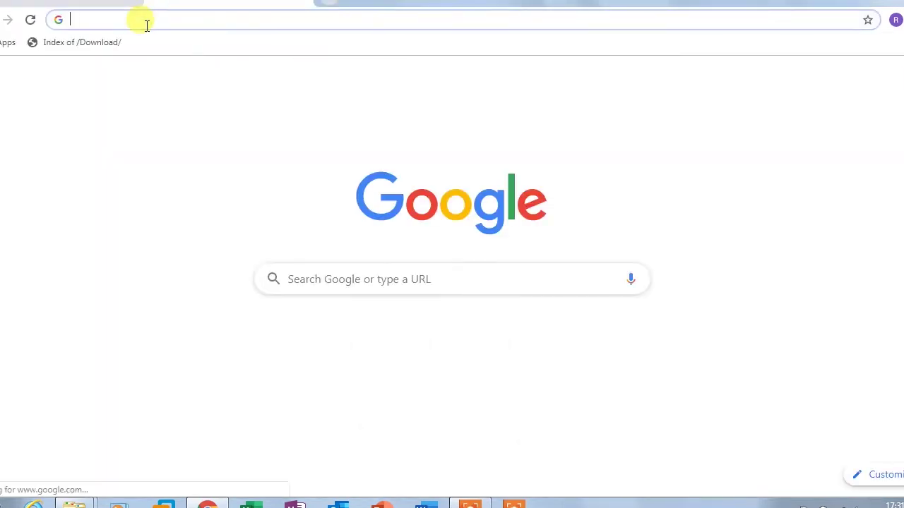
pyautogui.write('ind')
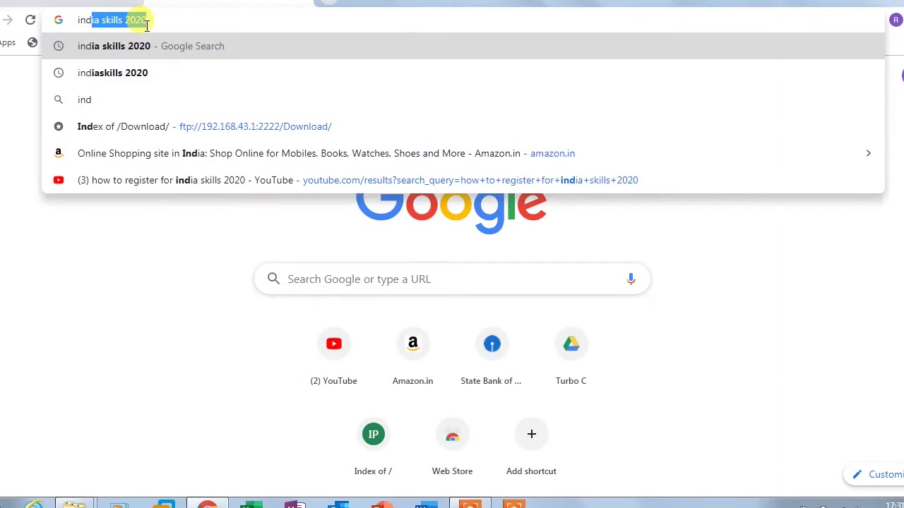
pyautogui.write('ia ski')
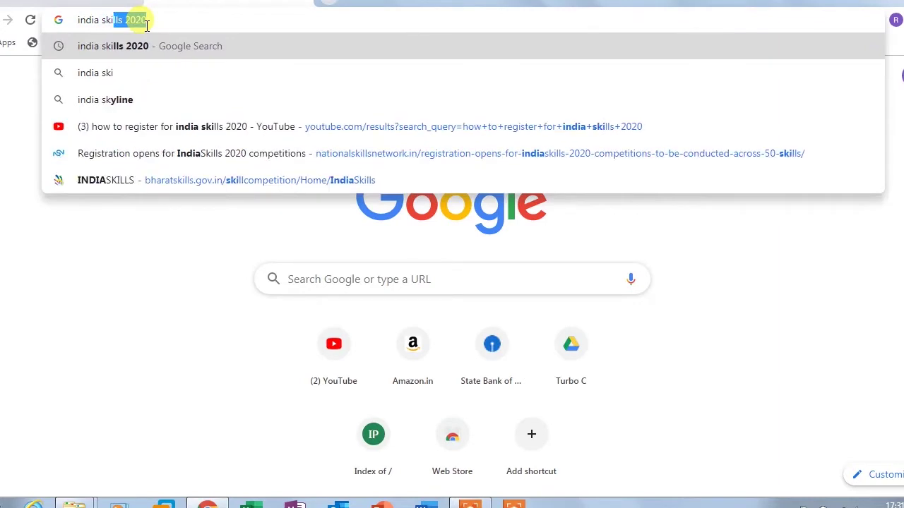
pyautogui.write('lls')
pyautogui.press('Return')
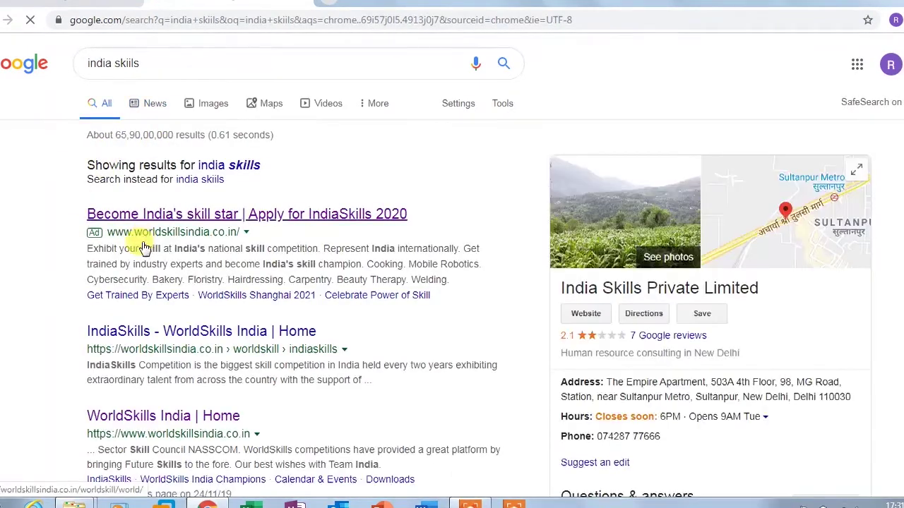
# Look through the search results and open "Become India's skill star | Apply for IndiaSkills 2020" on worldskillsindia.co.in
pyautogui.scroll(-2, 141, 244)
pyautogui.scroll(2, 125, 93)
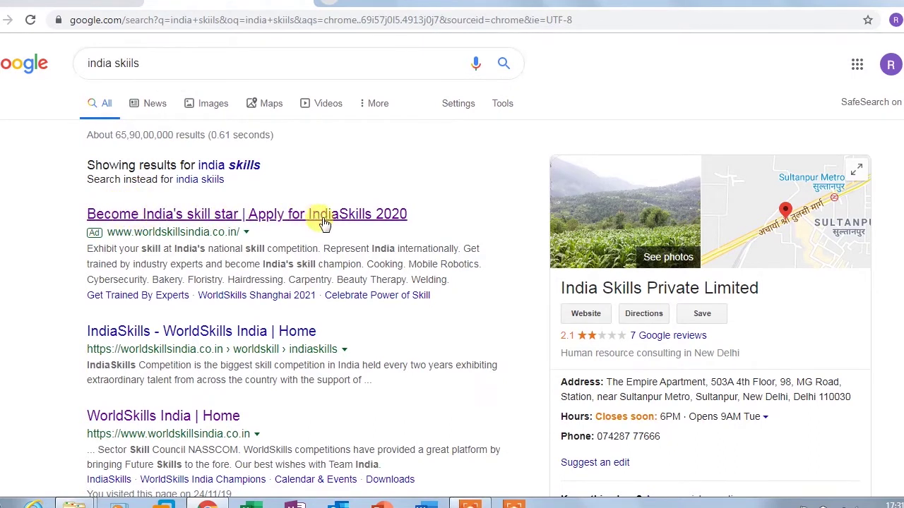
pyautogui.click(223, 219)
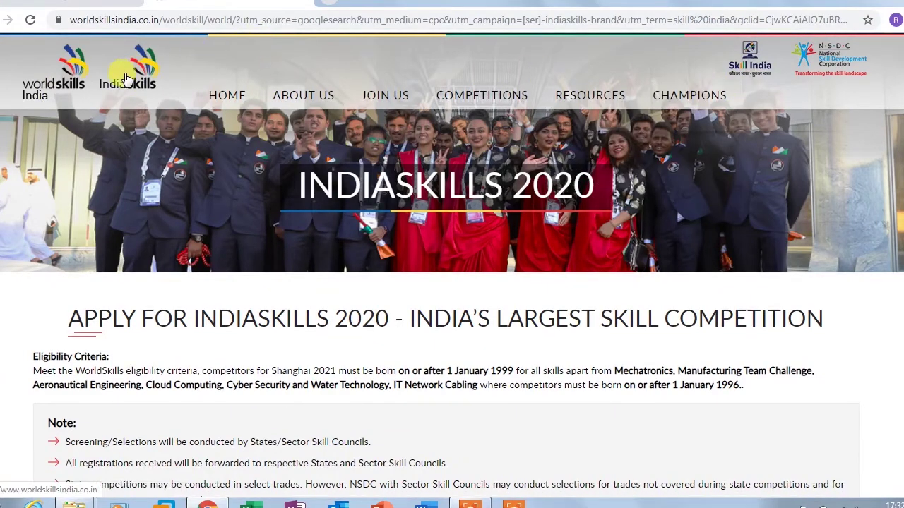
# Examine the IndiaSkills 2020 banner title and the application heading describing the competition, highlighting their text
pyautogui.moveTo(292, 184); pyautogui.dragTo(592, 185)
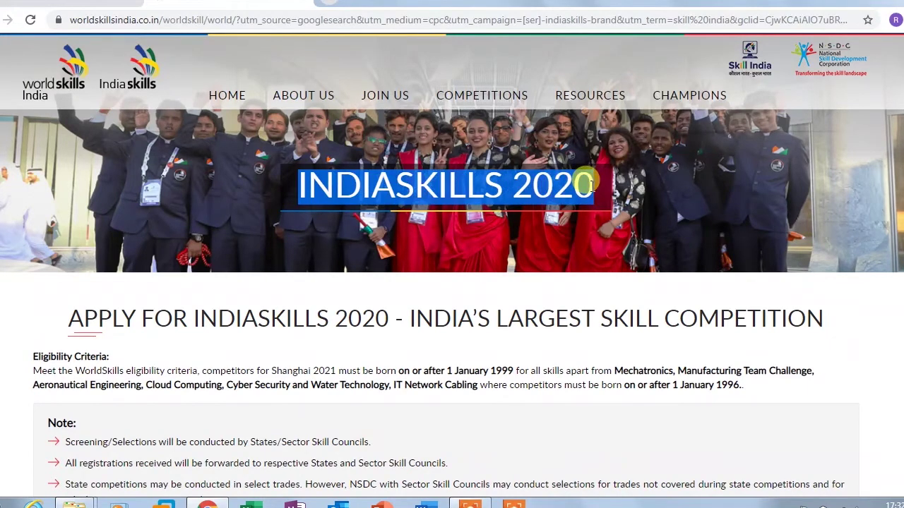
pyautogui.click(20, 293)
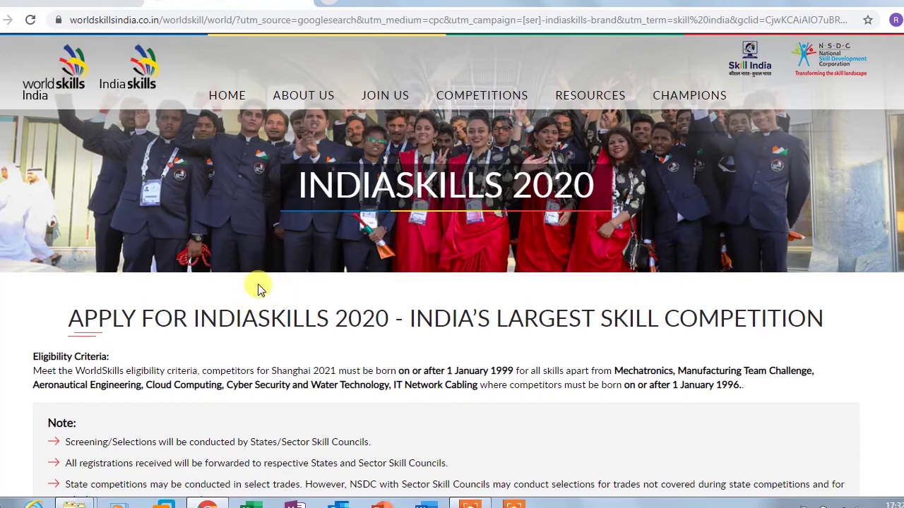
pyautogui.scroll(-2, 200, 315)
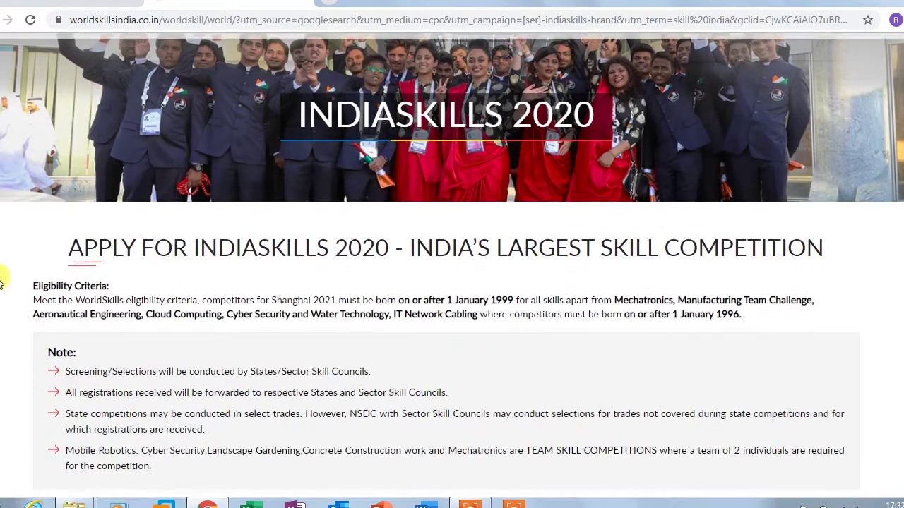
pyautogui.scroll(-1, 57, 152)
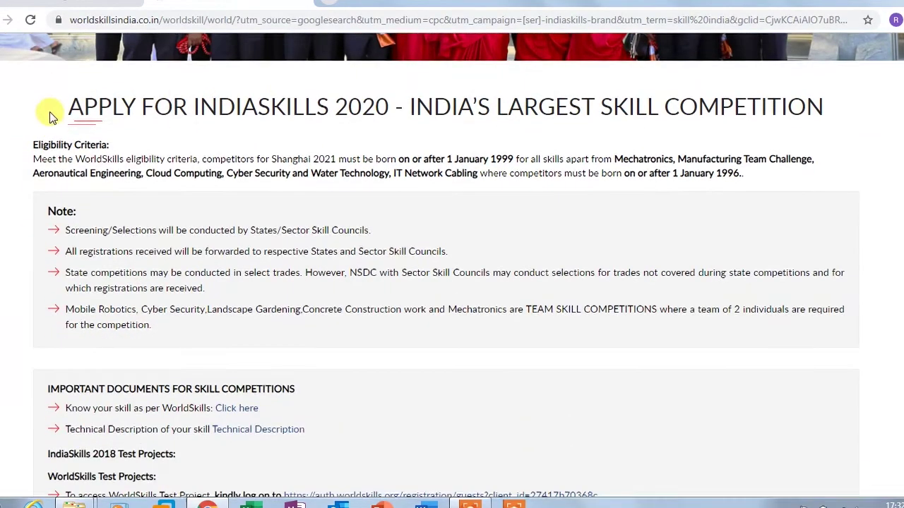
pyautogui.moveTo(47, 108); pyautogui.dragTo(524, 113)
pyautogui.click(441, 122)
pyautogui.moveTo(408, 97); pyautogui.dragTo(808, 111)
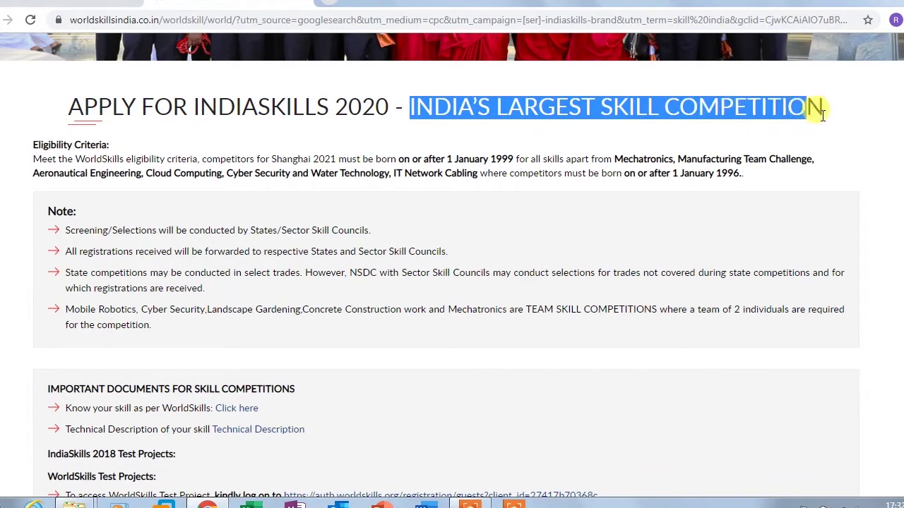
pyautogui.click(240, 107)
pyautogui.scroll(1, 109, 152)
pyautogui.scroll(-1, 56, 169)
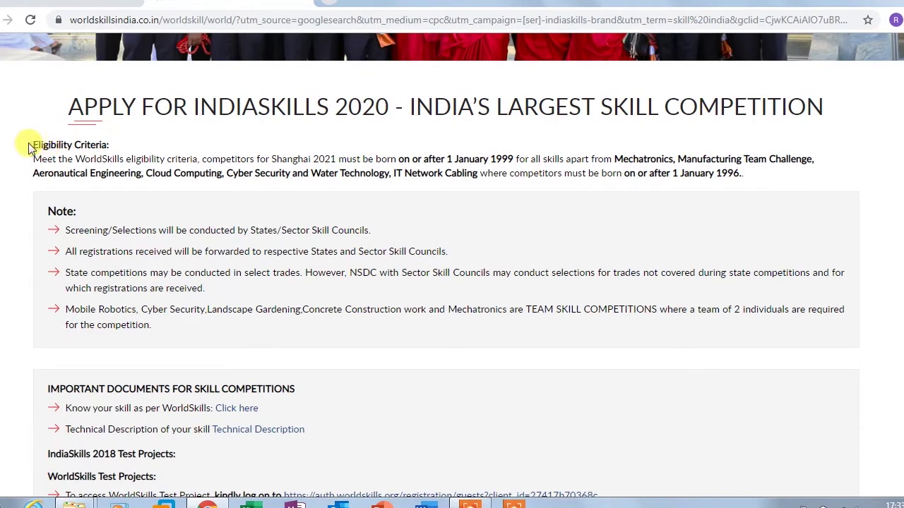
# Read the Eligibility Criteria paragraph, highlighting its heading, the birth-date limits and the skills that are exempted
pyautogui.moveTo(31, 144); pyautogui.dragTo(118, 157)
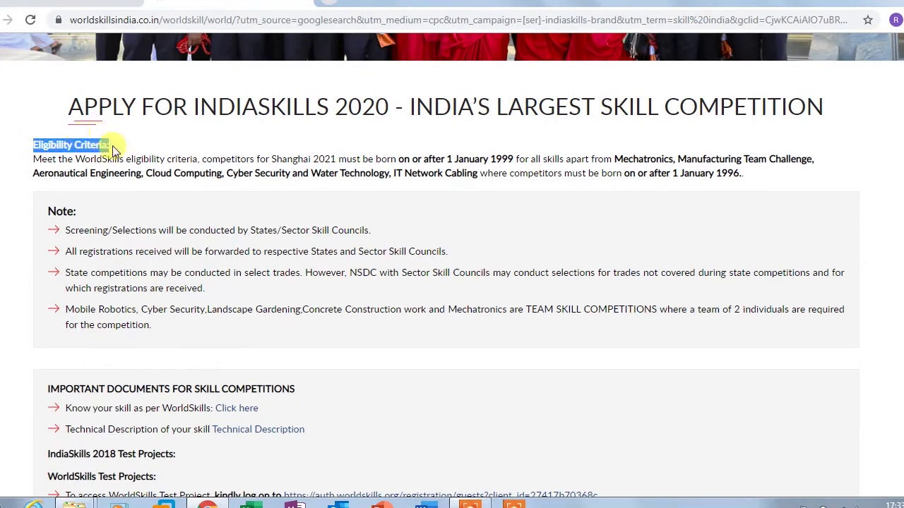
pyautogui.click(51, 141)
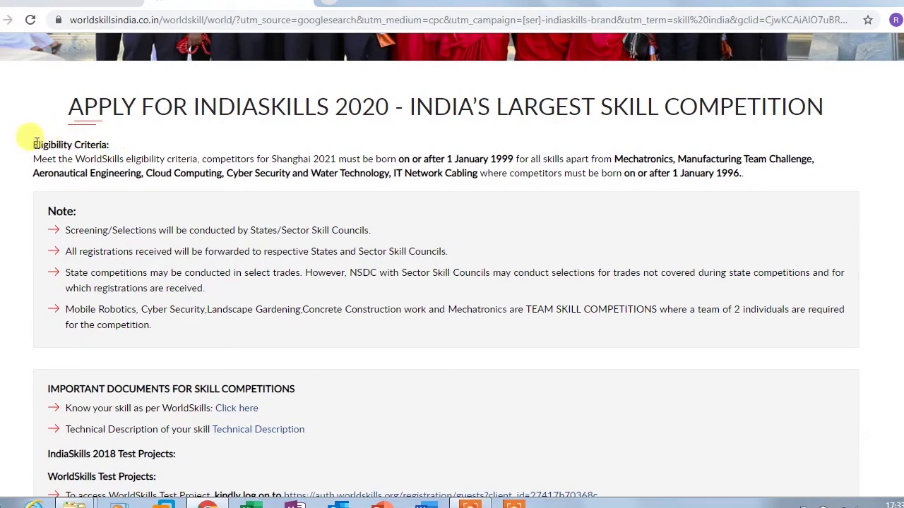
pyautogui.moveTo(34, 144); pyautogui.dragTo(120, 158)
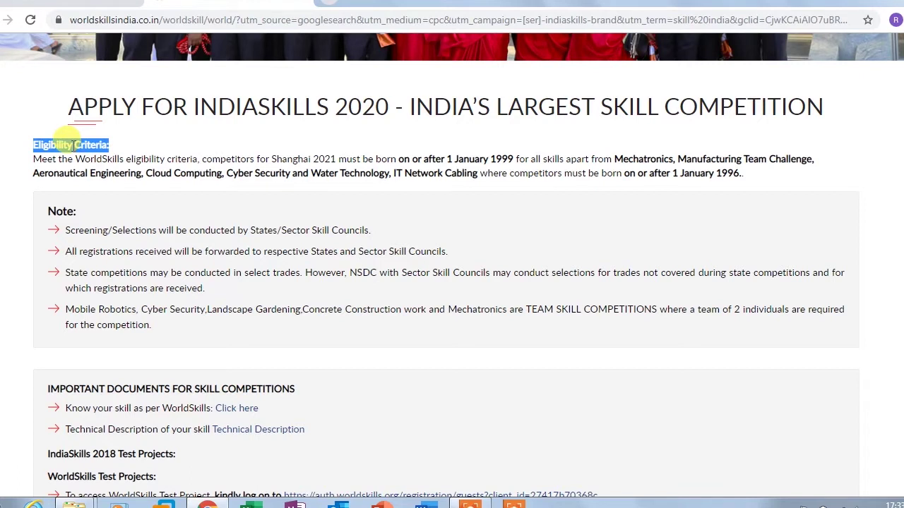
pyautogui.click(53, 156)
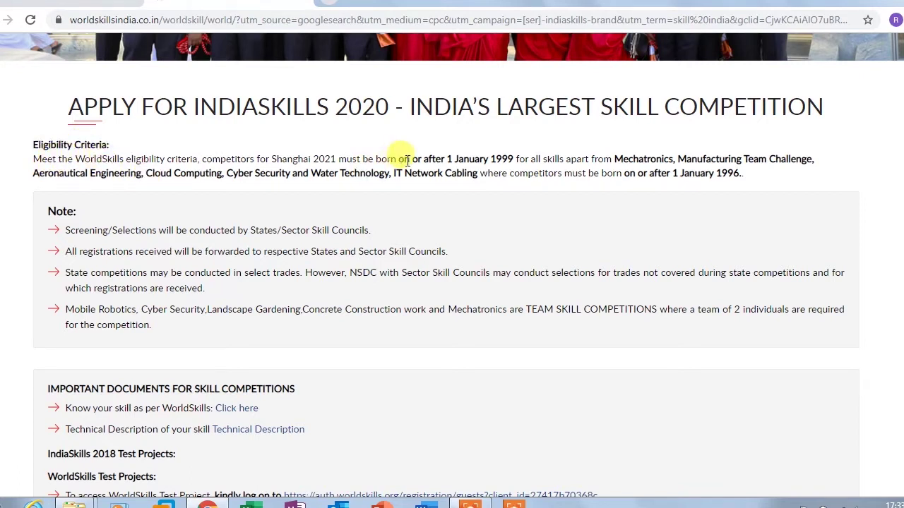
pyautogui.moveTo(441, 156); pyautogui.dragTo(517, 157)
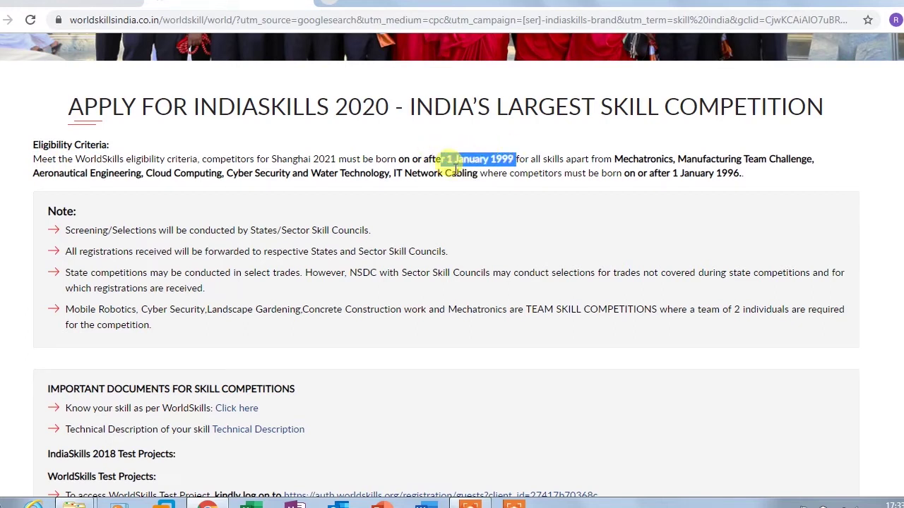
pyautogui.click(427, 180)
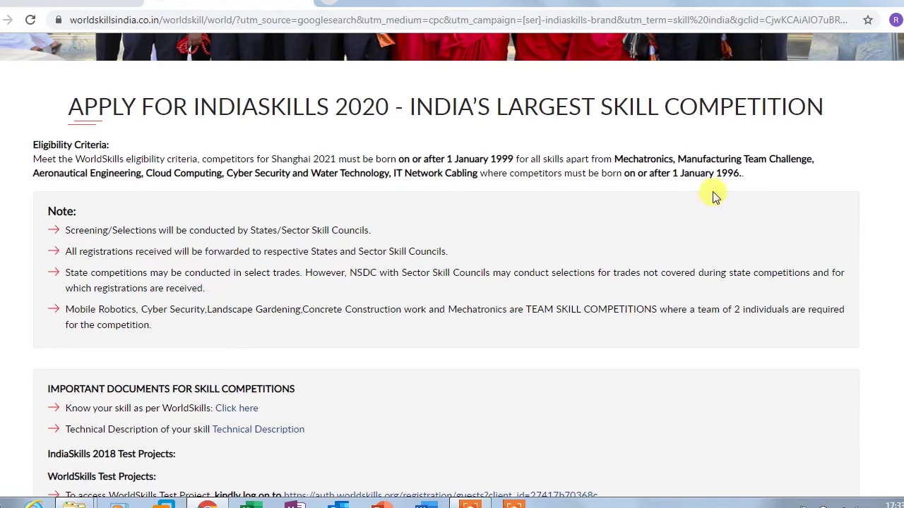
pyautogui.moveTo(674, 170); pyautogui.dragTo(739, 178)
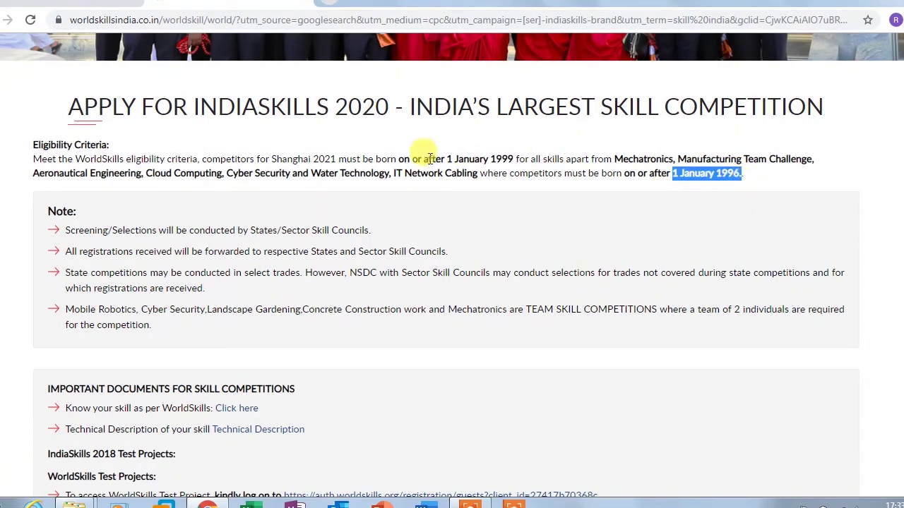
pyautogui.moveTo(611, 159); pyautogui.dragTo(837, 163)
pyautogui.click(229, 178)
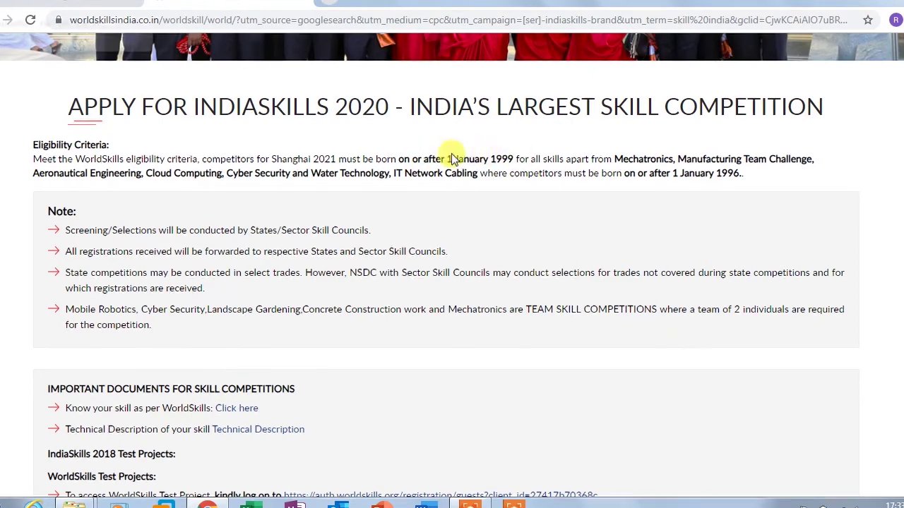
# Read the Note section's points on screening by States/Sector Skill Councils and the forwarding of registrations, highlighting their text
pyautogui.scroll(-1, 138, 212)
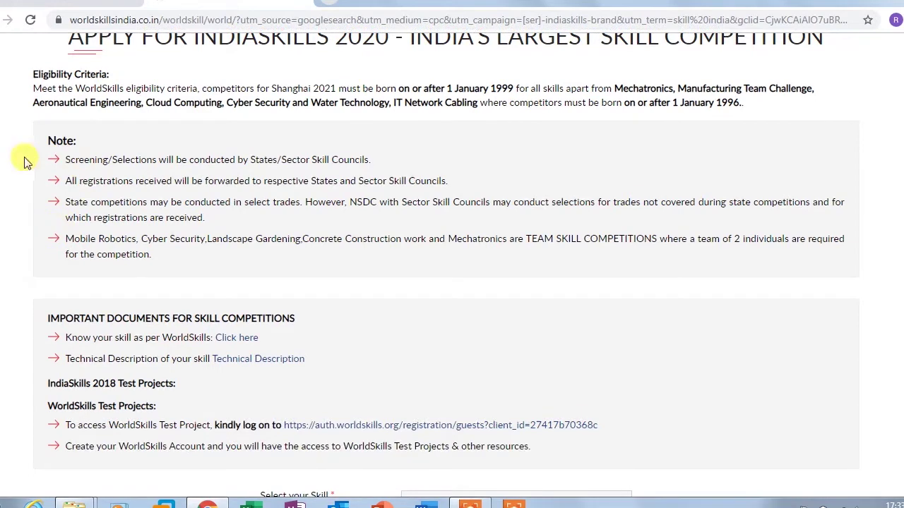
pyautogui.moveTo(25, 140); pyautogui.dragTo(99, 157)
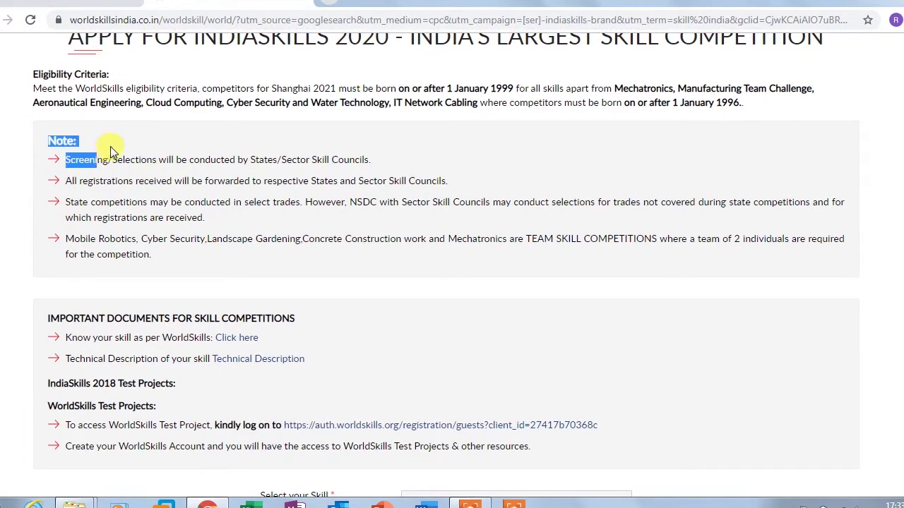
pyautogui.click(108, 146)
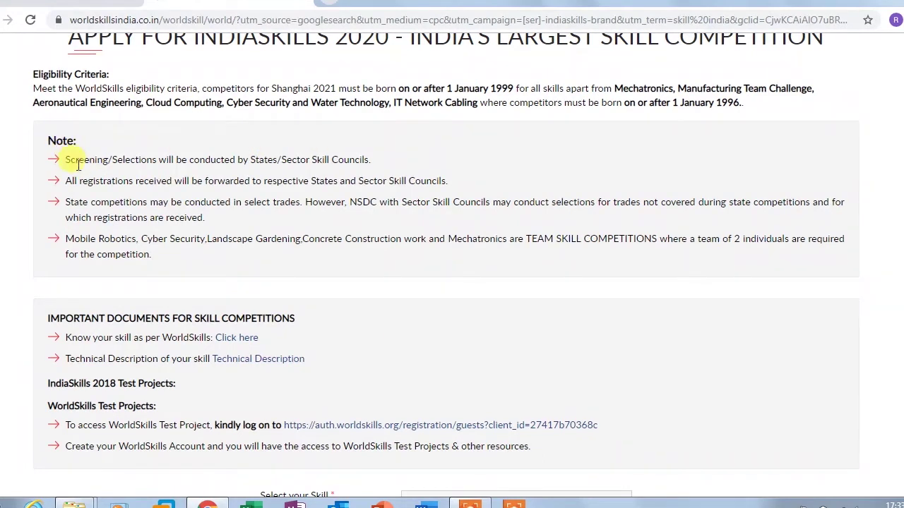
pyautogui.moveTo(63, 162); pyautogui.dragTo(374, 164)
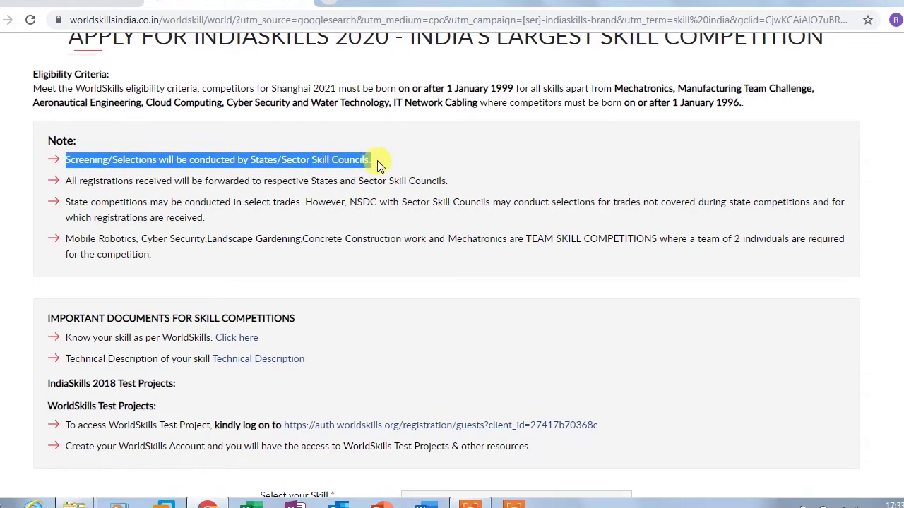
pyautogui.click(250, 160)
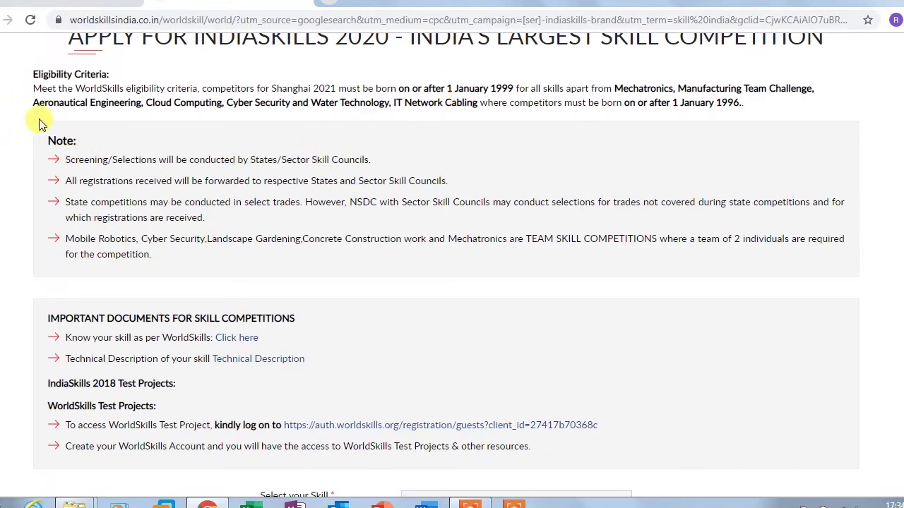
pyautogui.moveTo(47, 141); pyautogui.dragTo(113, 162)
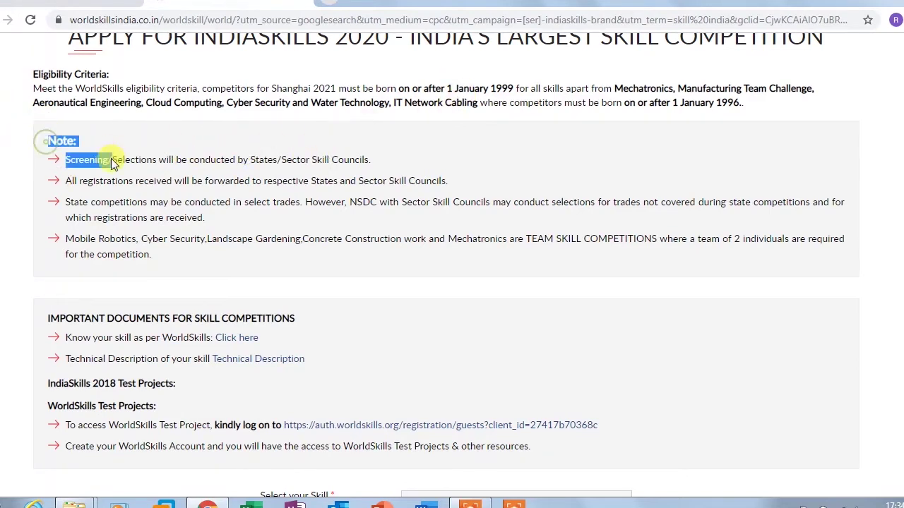
pyautogui.click(137, 170)
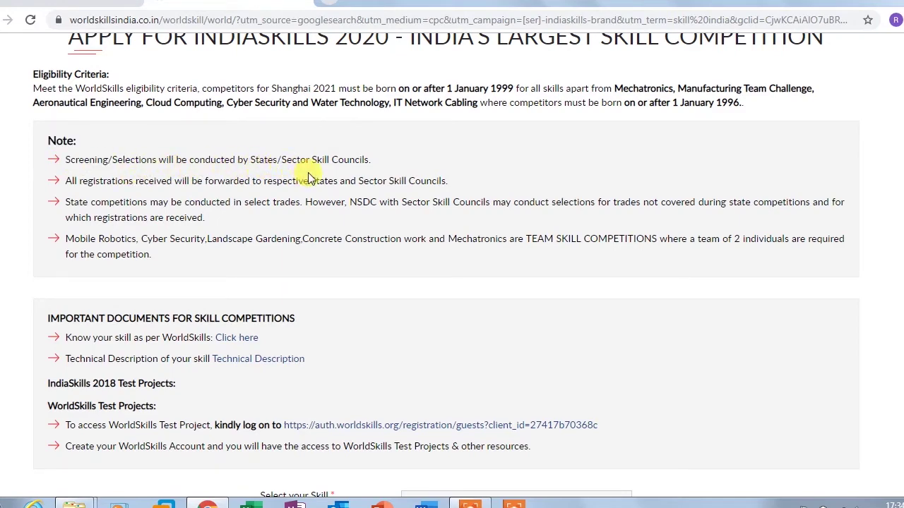
pyautogui.scroll(-1, 69, 208)
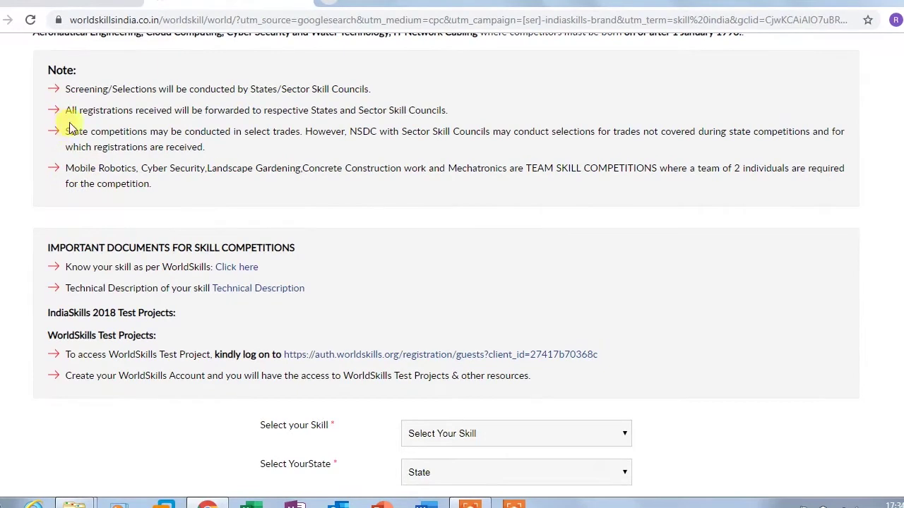
pyautogui.moveTo(65, 111); pyautogui.dragTo(281, 113)
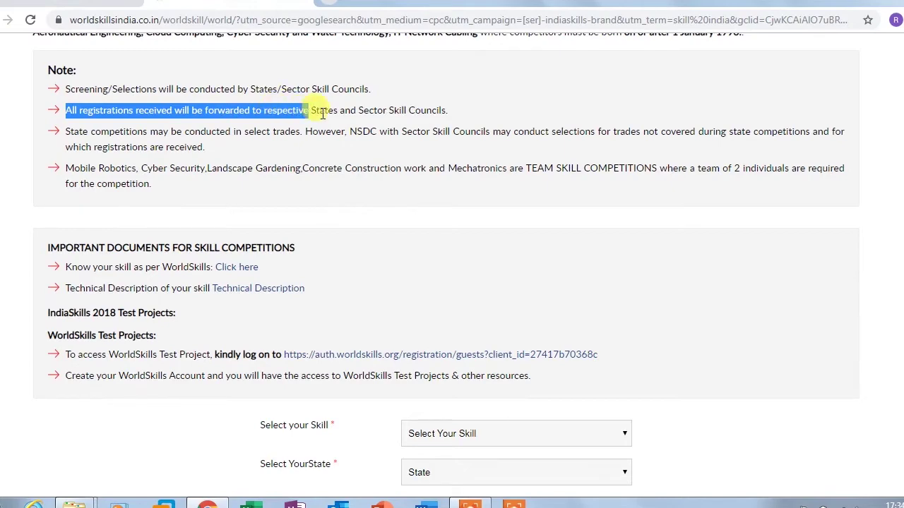
pyautogui.click(411, 111)
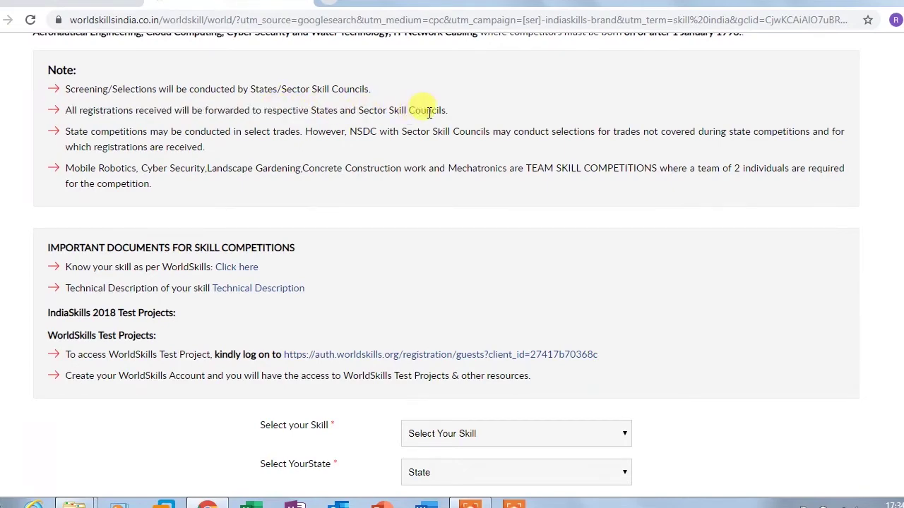
pyautogui.scroll(5, 429, 113)
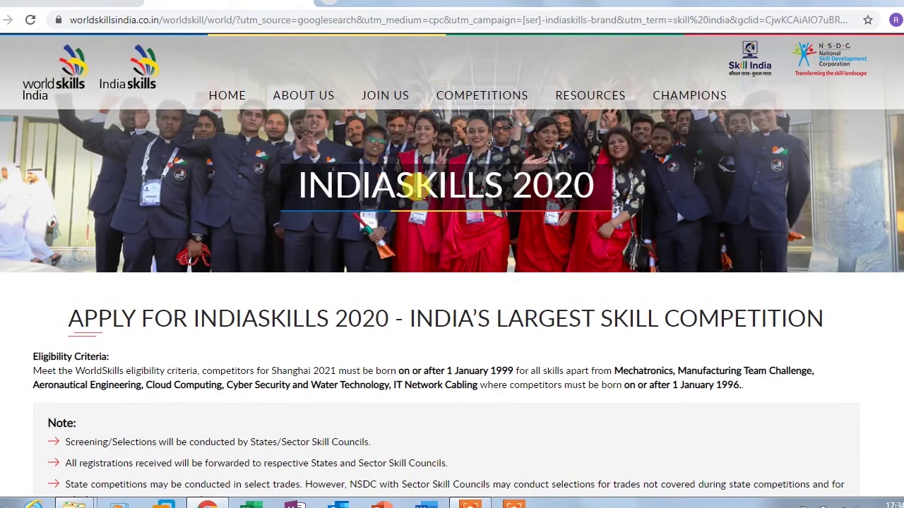
pyautogui.scroll(-3, 269, 182)
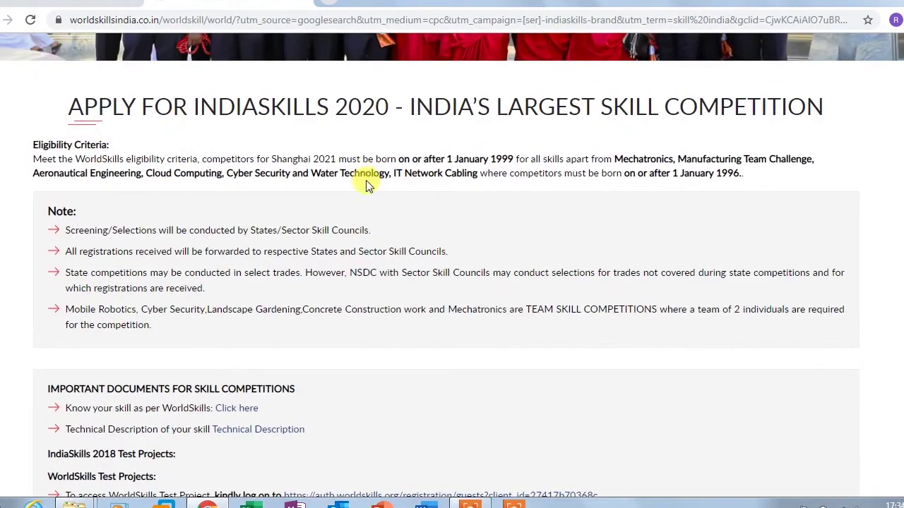
pyautogui.scroll(1, 379, 189)
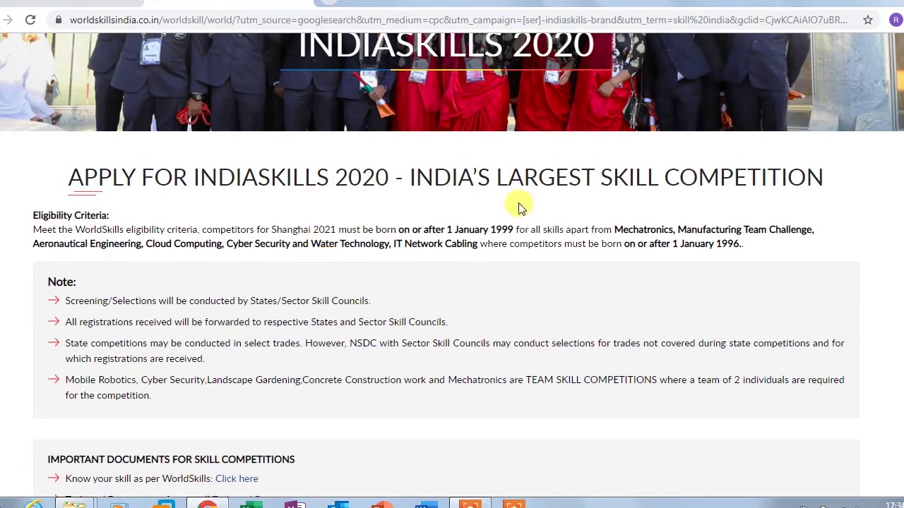
# Look over the IndiaSkills 2020 page from the banner to the application form and highlight INDIASKILLS in the banner title
pyautogui.scroll(2, 515, 204)
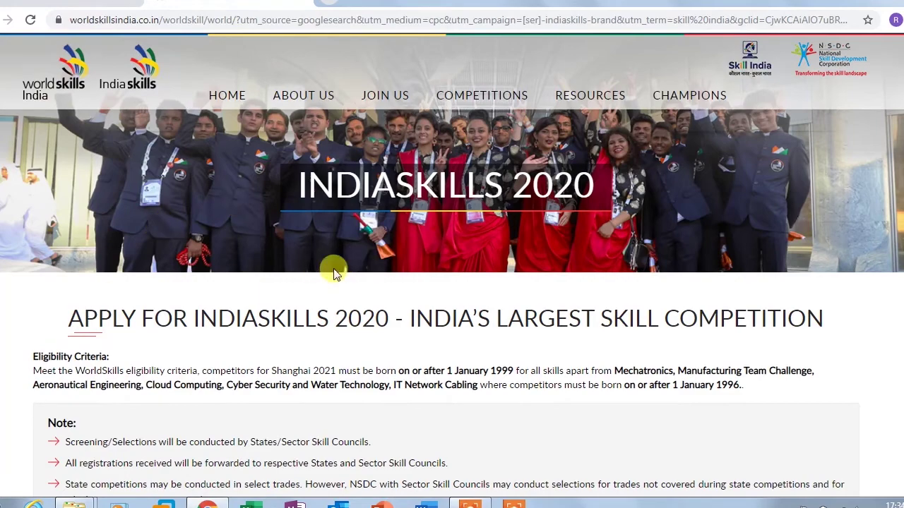
pyautogui.scroll(-6, 268, 346)
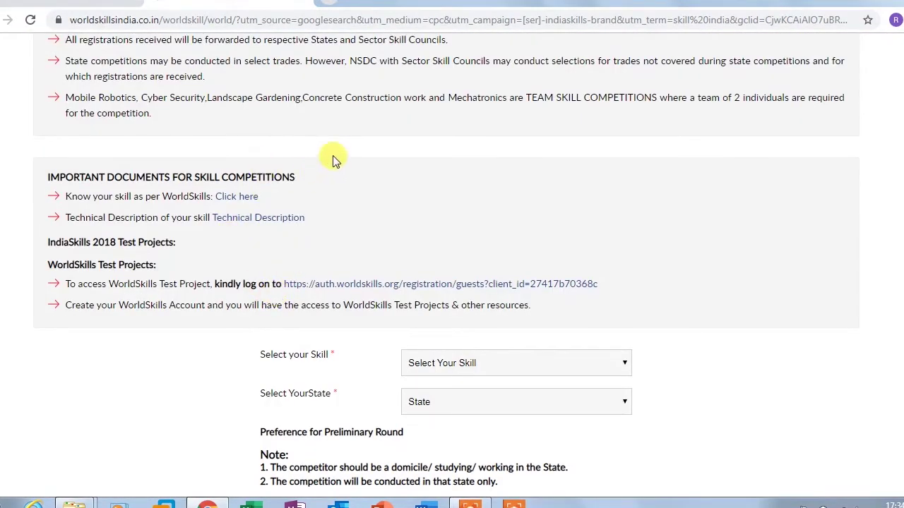
pyautogui.scroll(1, 317, 167)
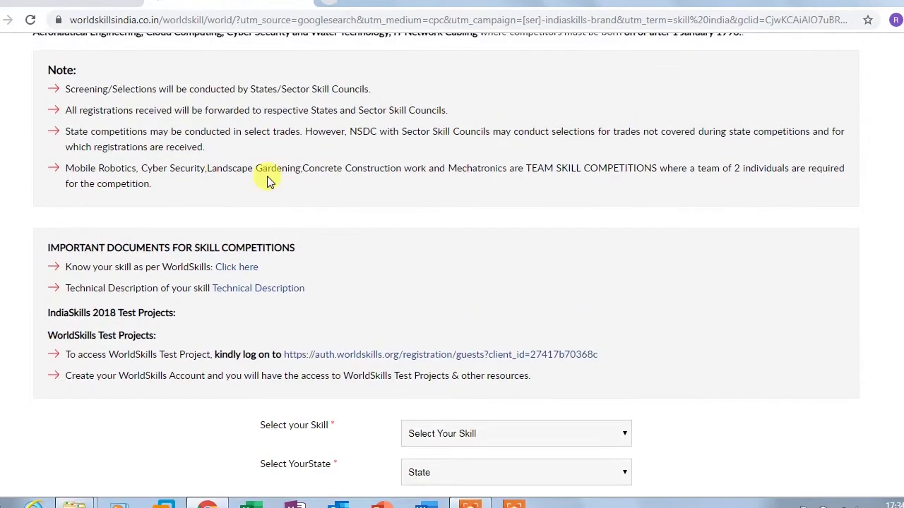
pyautogui.scroll(4, 265, 177)
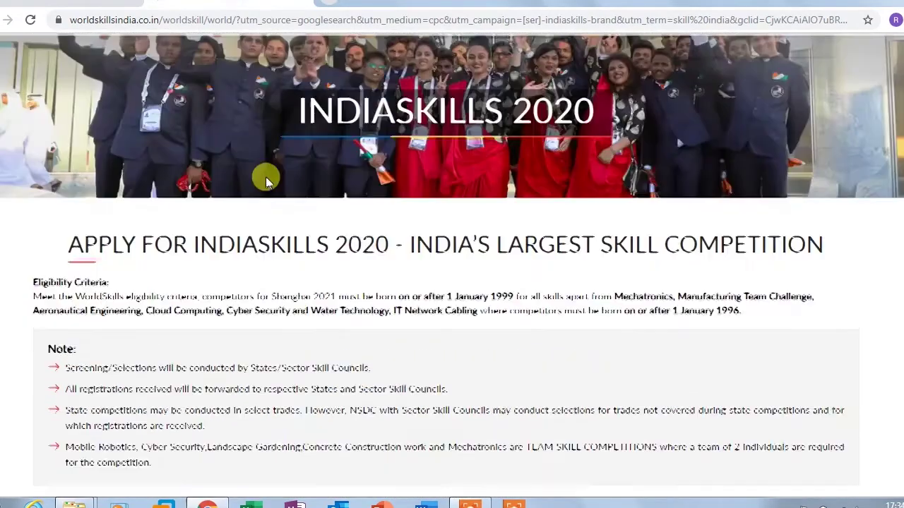
pyautogui.moveTo(293, 115); pyautogui.dragTo(408, 120)
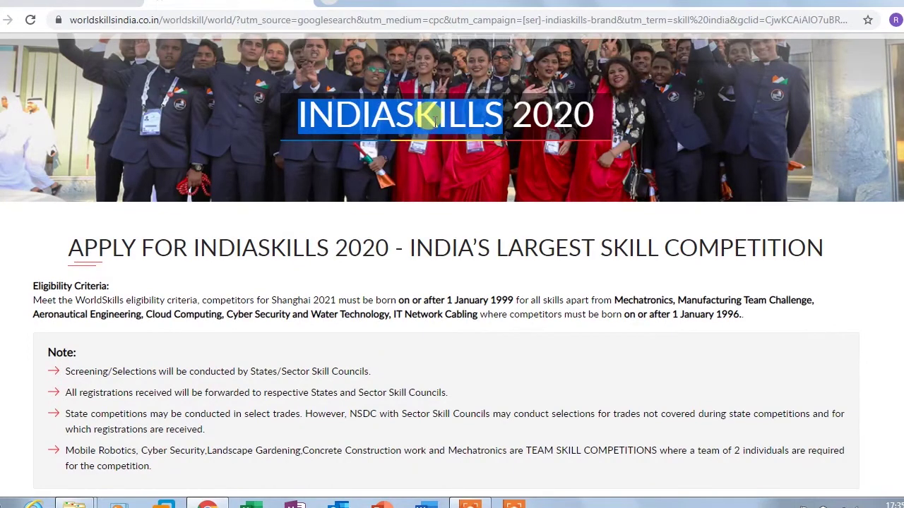
pyautogui.moveTo(427, 117)
pyautogui.mouseDown()
pyautogui.moveTo(314, 113)
pyautogui.moveTo(434, 120)
pyautogui.mouseUp()
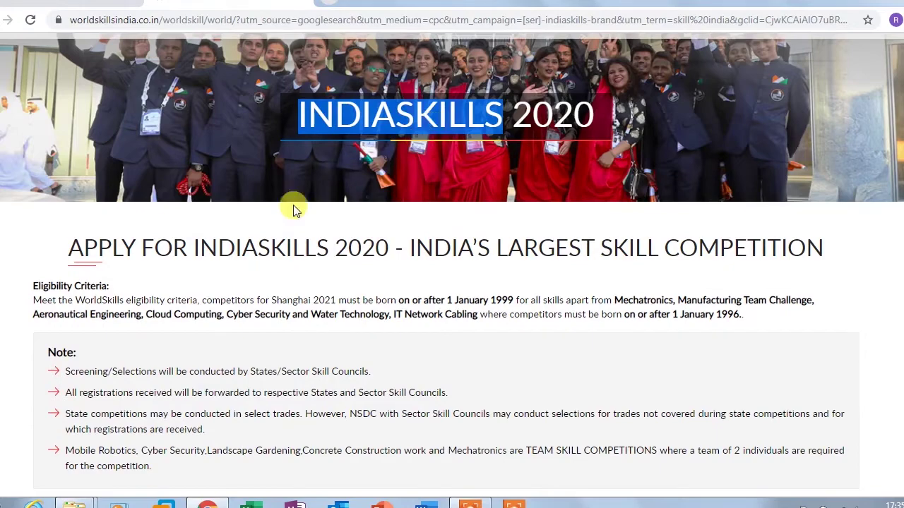
pyautogui.click(211, 279)
# Read the Note point on registrations being forwarded to States and Sector Skill Councils, highlighting its text
pyautogui.scroll(-3, 210, 279)
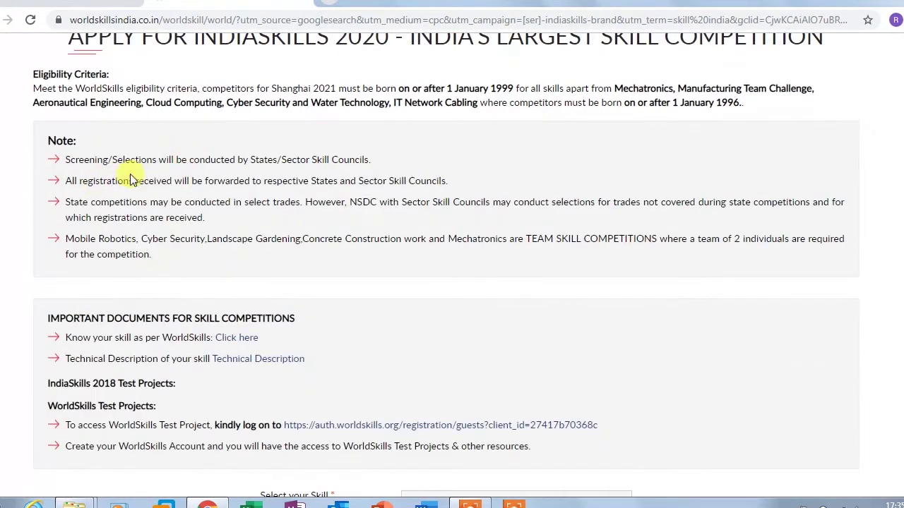
pyautogui.moveTo(60, 189); pyautogui.dragTo(446, 186)
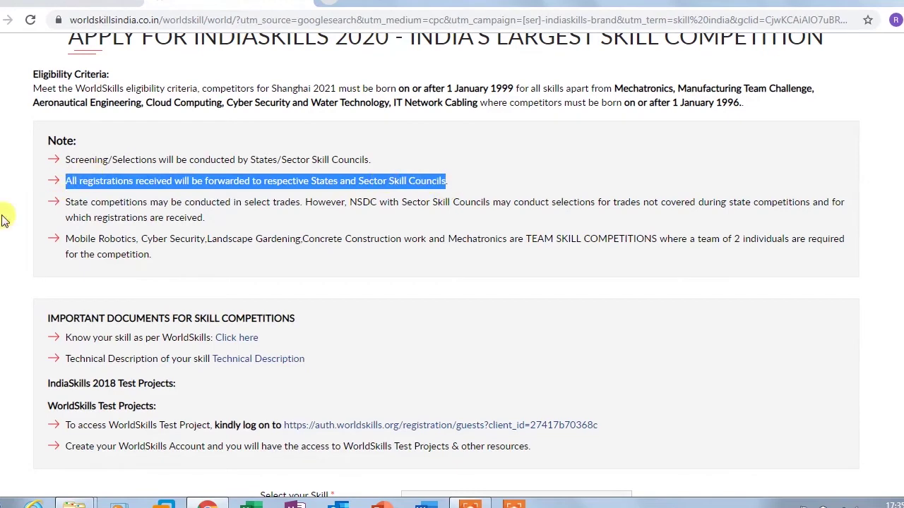
pyautogui.click(78, 206)
# Examine the Important Documents for Skill Competitions section and highlight its heading
pyautogui.scroll(-2, 75, 204)
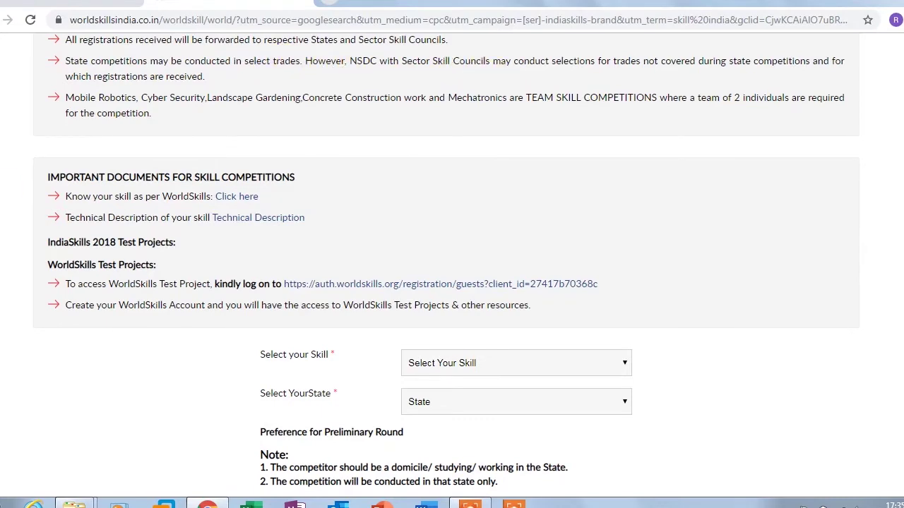
pyautogui.scroll(-2, 173, 163)
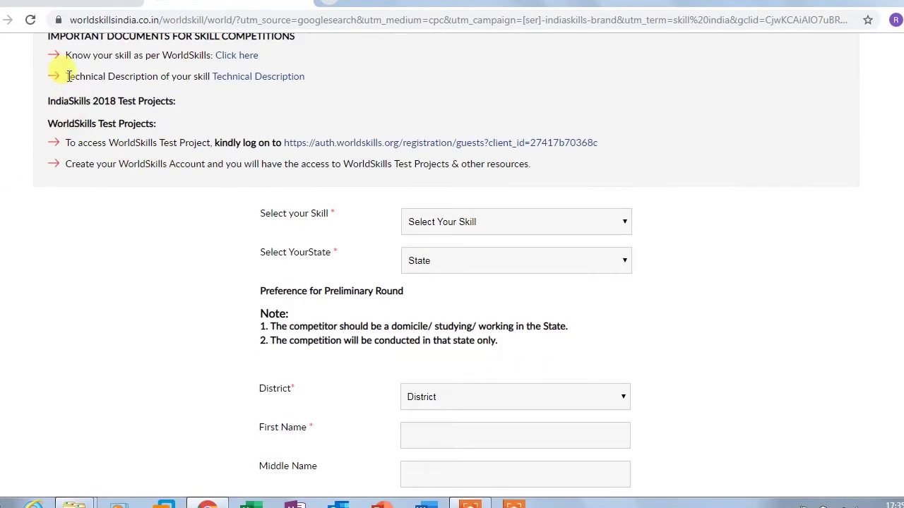
pyautogui.scroll(1, 81, 76)
pyautogui.moveTo(44, 102); pyautogui.dragTo(306, 118)
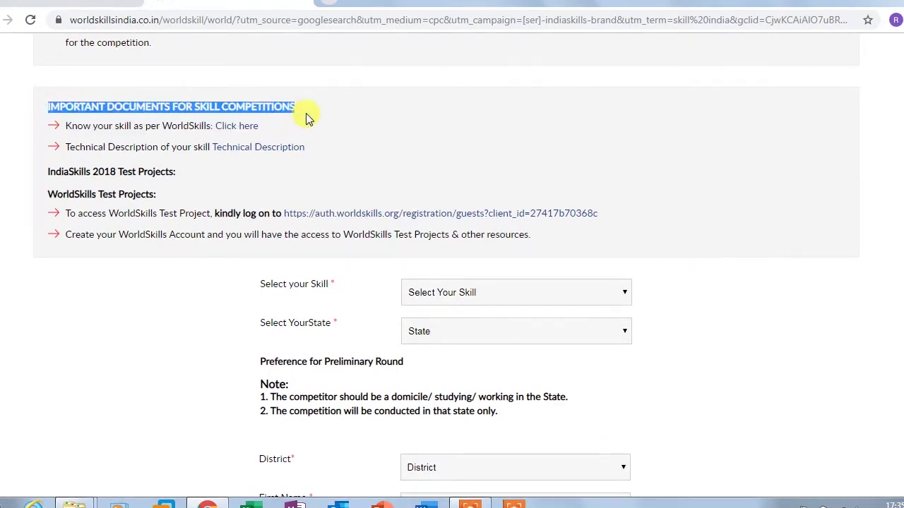
pyautogui.click(101, 125)
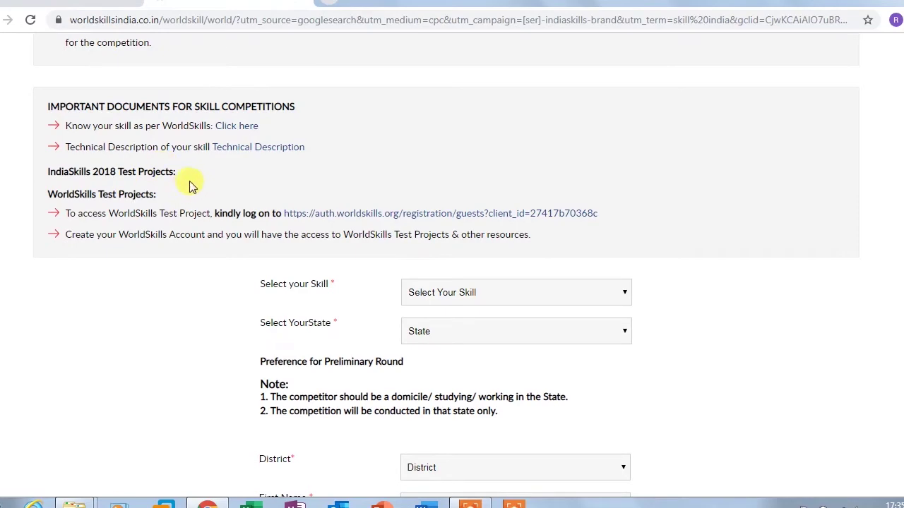
# Examine the start of the application form, highlighting the required "Select your Skill" label
pyautogui.scroll(-3, 197, 201)
pyautogui.scroll(1, 172, 179)
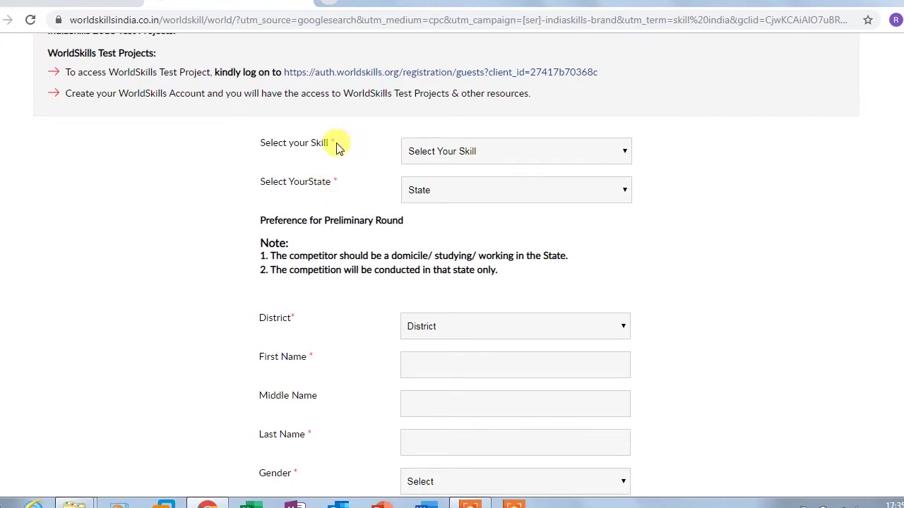
pyautogui.moveTo(336, 148); pyautogui.dragTo(320, 143)
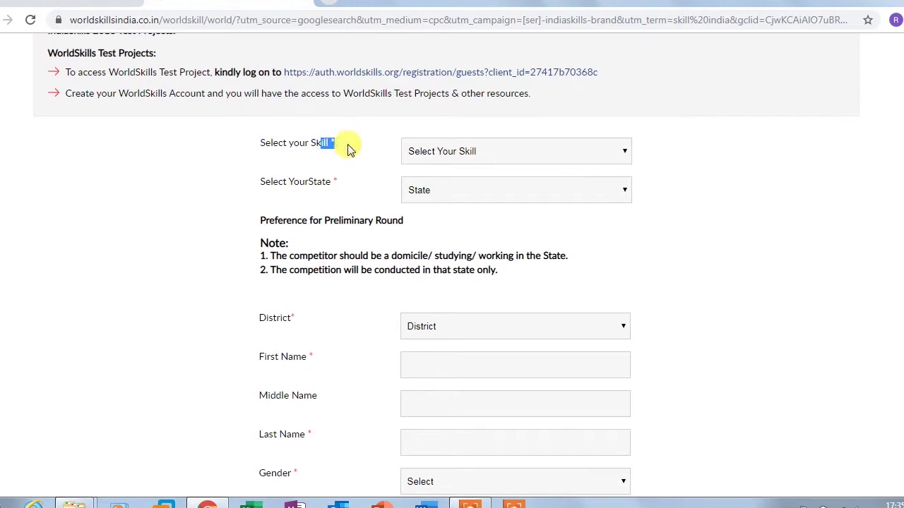
pyautogui.moveTo(313, 144); pyautogui.dragTo(308, 143)
pyautogui.tripleClick(261, 142)
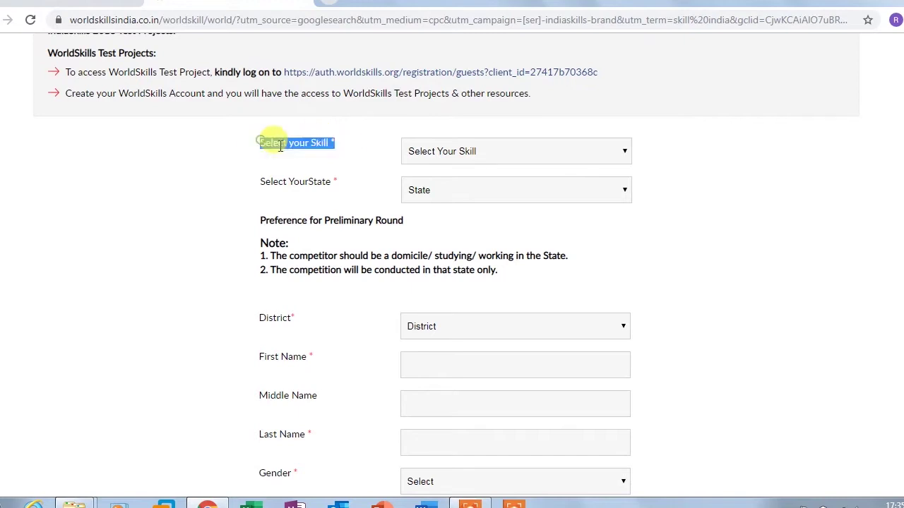
pyautogui.click(332, 142)
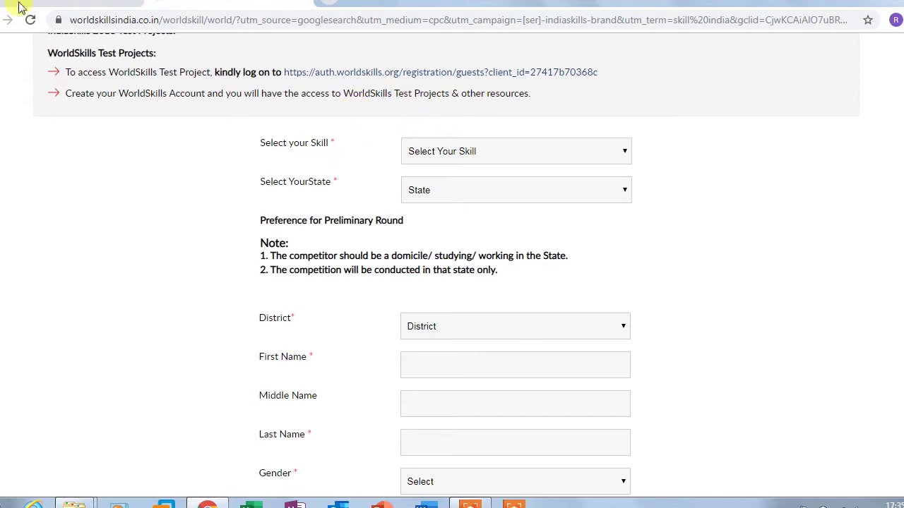
pyautogui.moveTo(333, 142); pyautogui.dragTo(251, 142)
pyautogui.click(329, 162)
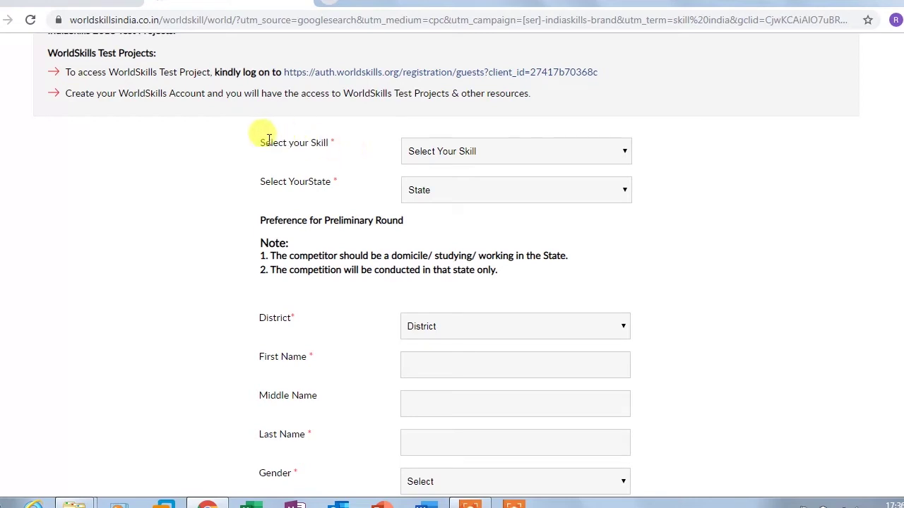
pyautogui.doubleClick(317, 143)
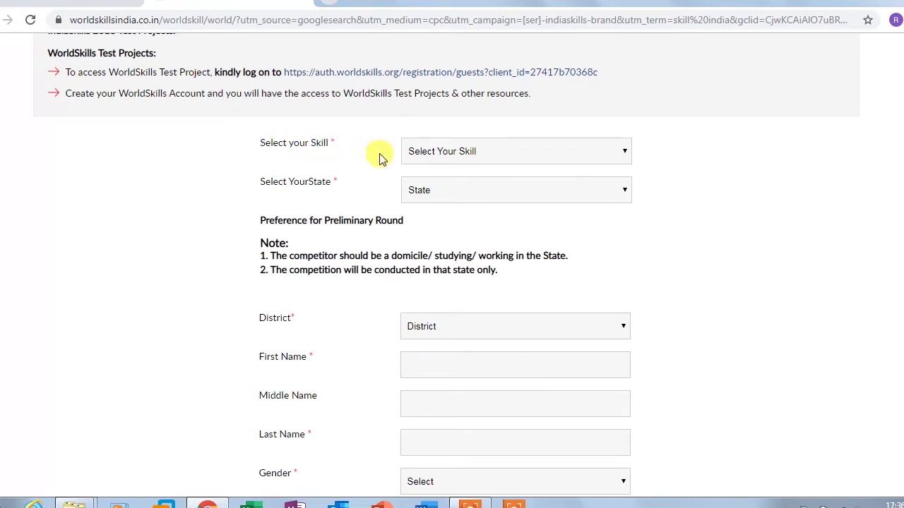
# Browse the available skills in the application form and choose IT Network Systems Admin
pyautogui.click(438, 154)
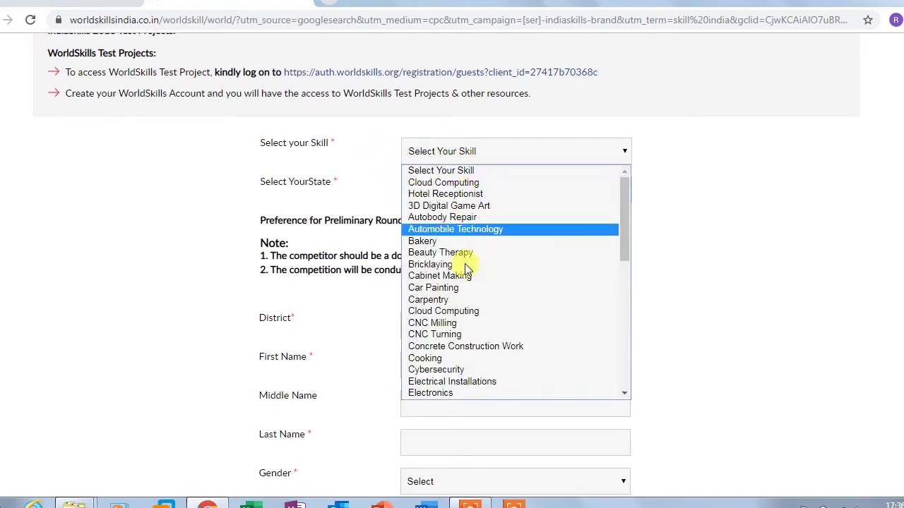
pyautogui.scroll(-4, 466, 281)
pyautogui.scroll(4, 466, 268)
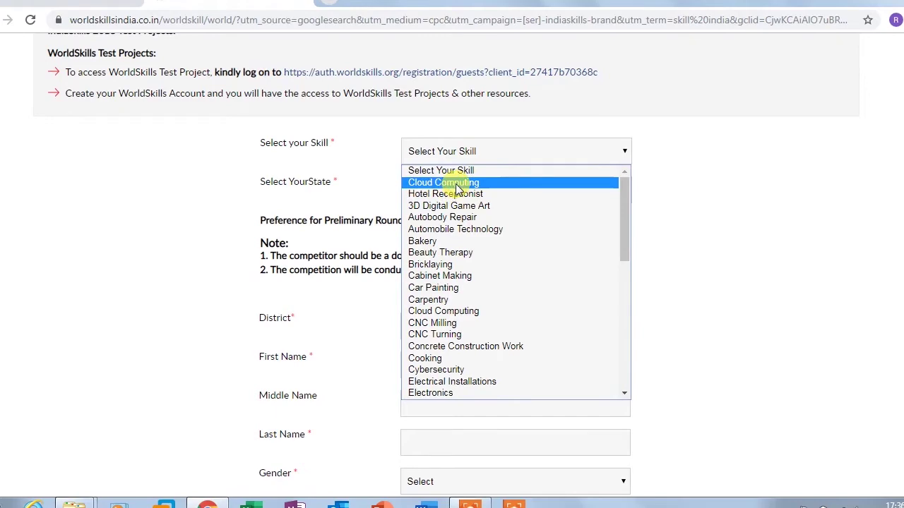
pyautogui.moveTo(620, 243); pyautogui.dragTo(619, 359)
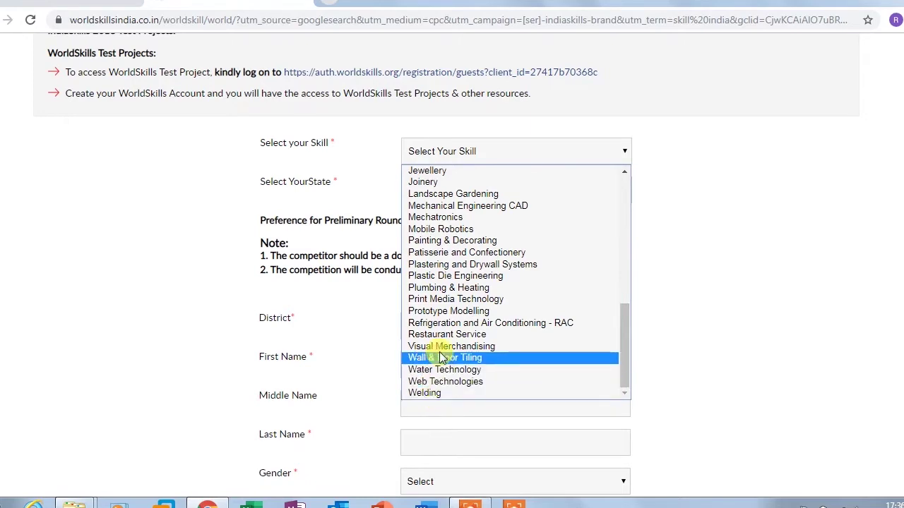
pyautogui.scroll(10, 455, 222)
pyautogui.scroll(-2, 459, 212)
pyautogui.scroll(2, 459, 219)
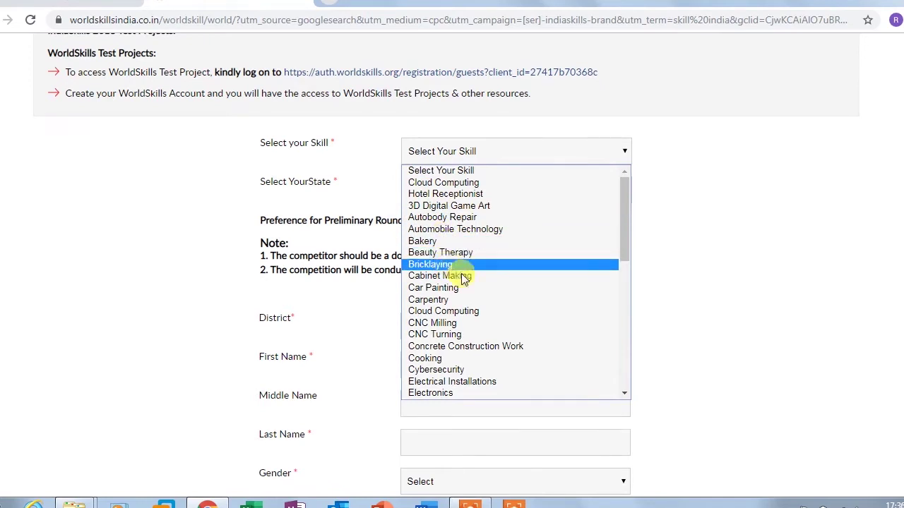
pyautogui.moveTo(621, 218); pyautogui.dragTo(614, 275)
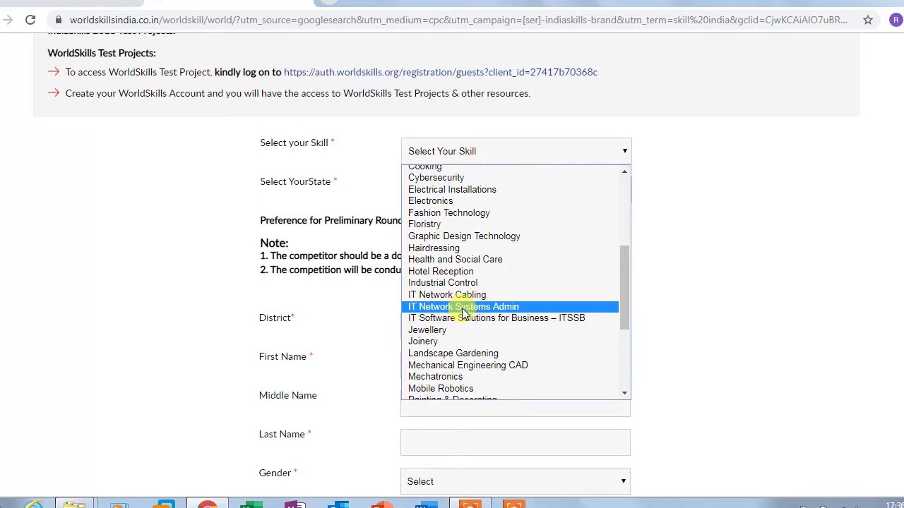
pyautogui.click(464, 308)
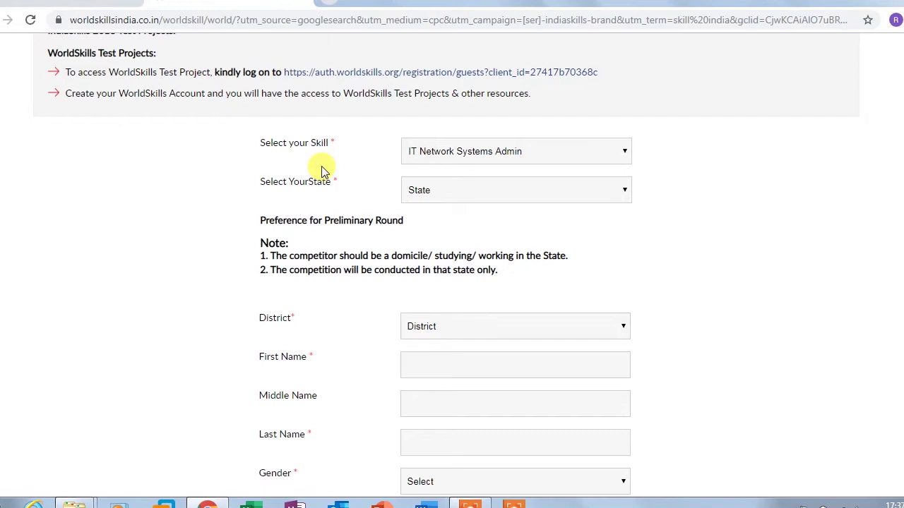
# Look through the full list of skills once more and choose IT Network Systems Admin again
pyautogui.click(454, 152)
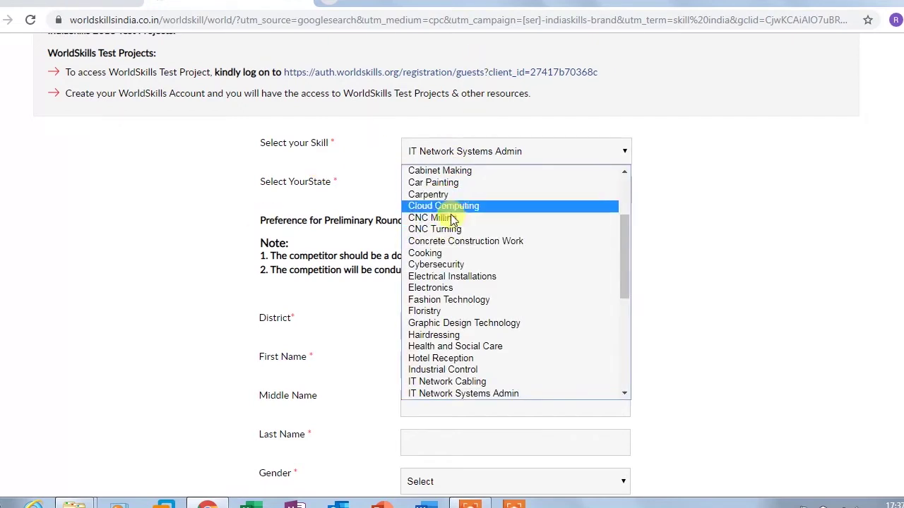
pyautogui.scroll(-3, 452, 289)
pyautogui.scroll(3, 461, 279)
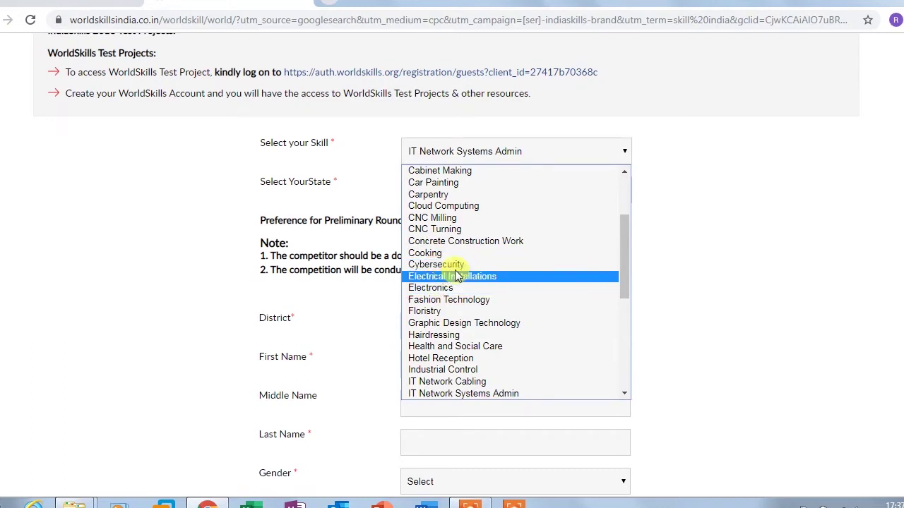
pyautogui.scroll(-6, 458, 272)
pyautogui.scroll(10, 466, 233)
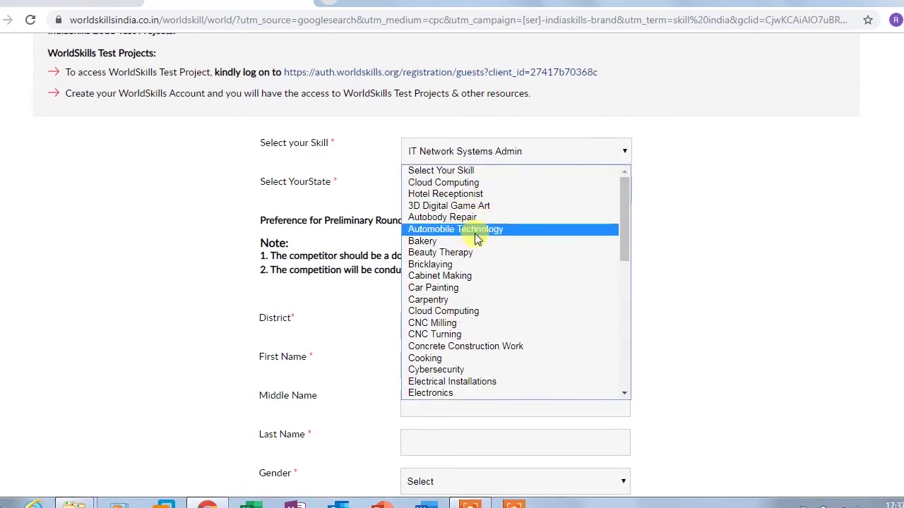
pyautogui.scroll(-10, 478, 226)
pyautogui.scroll(7, 490, 290)
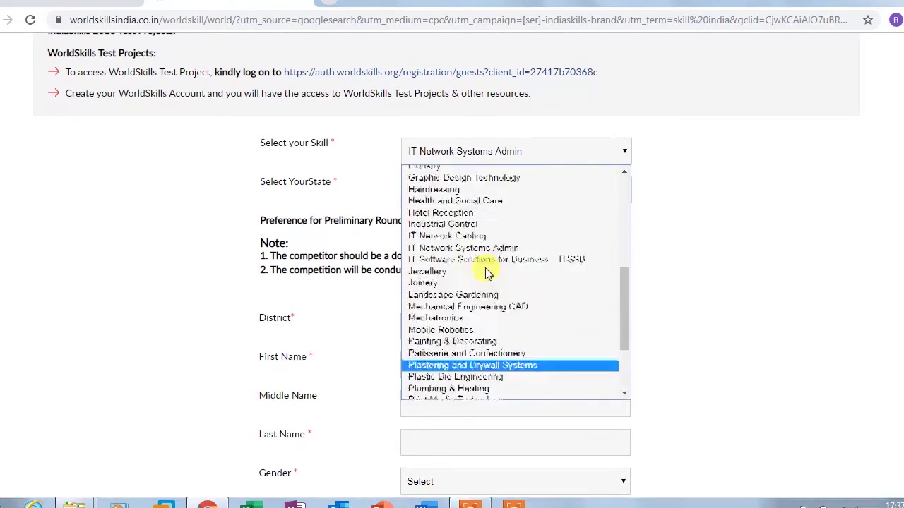
pyautogui.scroll(-4, 494, 342)
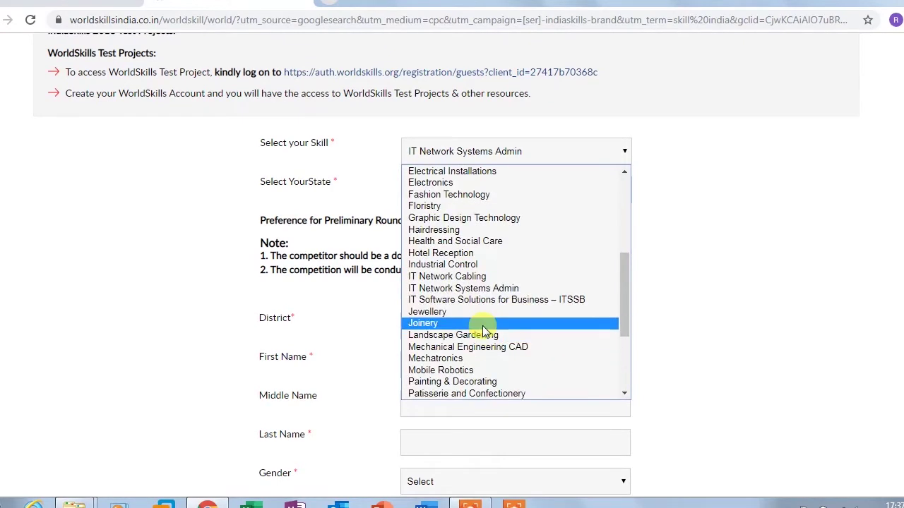
pyautogui.click(474, 288)
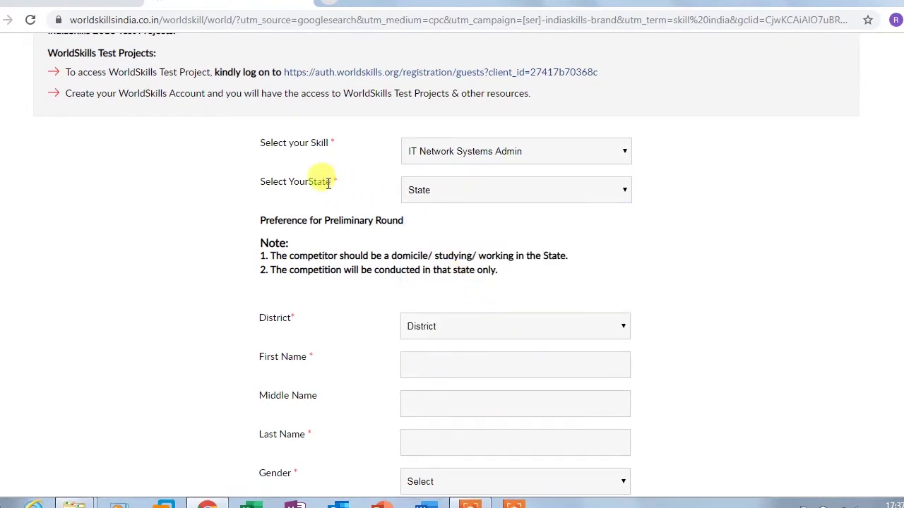
# Highlight part of the state field's label and set the state to Bihar
pyautogui.moveTo(345, 182); pyautogui.dragTo(302, 178)
pyautogui.click(454, 194)
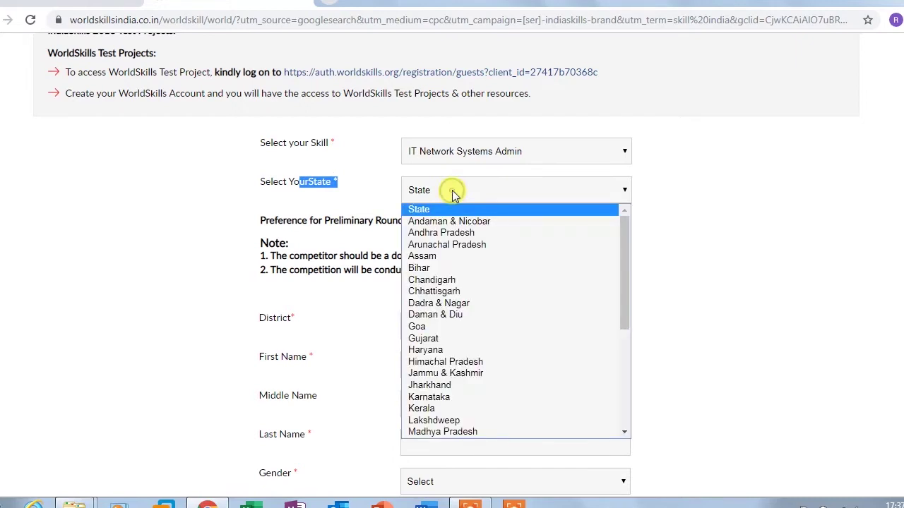
pyautogui.click(457, 280)
pyautogui.click(440, 191)
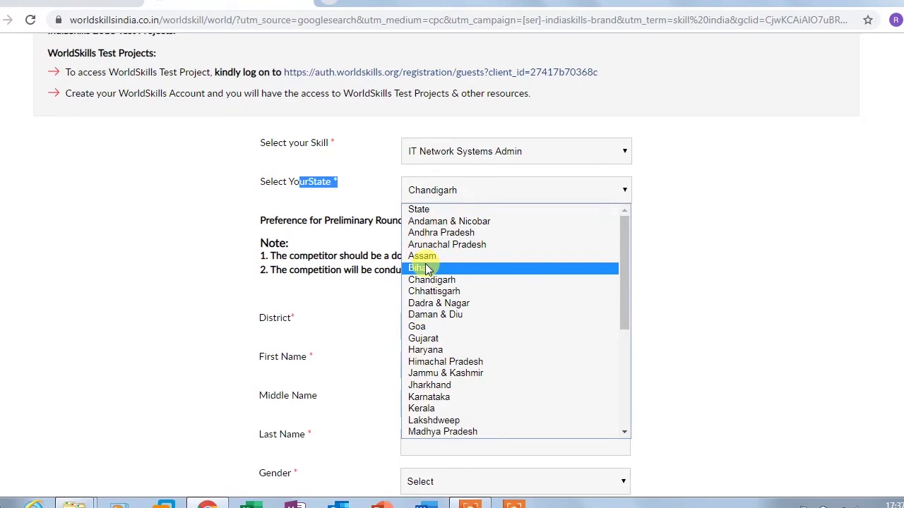
pyautogui.click(425, 269)
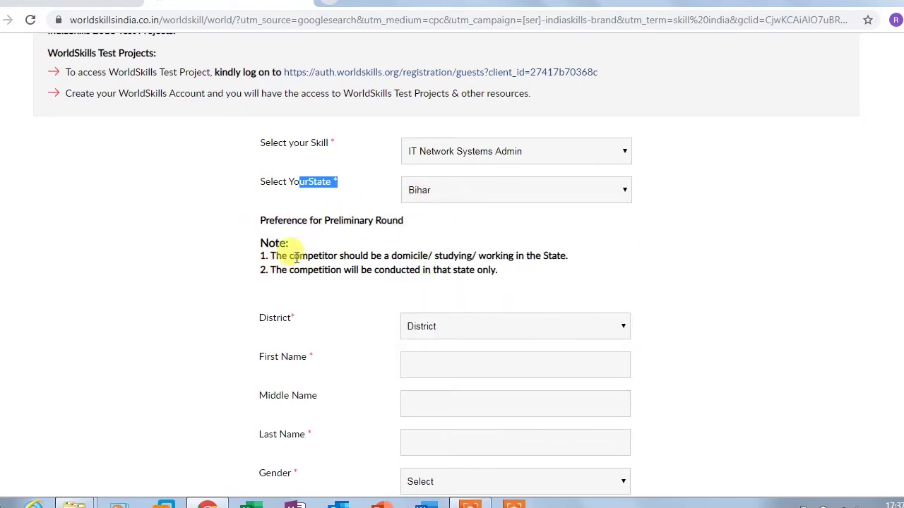
# Read the preliminary round note, highlighting the condition "domicile/ studying/ working in the State."
pyautogui.scroll(2, 302, 278)
pyautogui.scroll(-1, 276, 332)
pyautogui.scroll(-1, 274, 323)
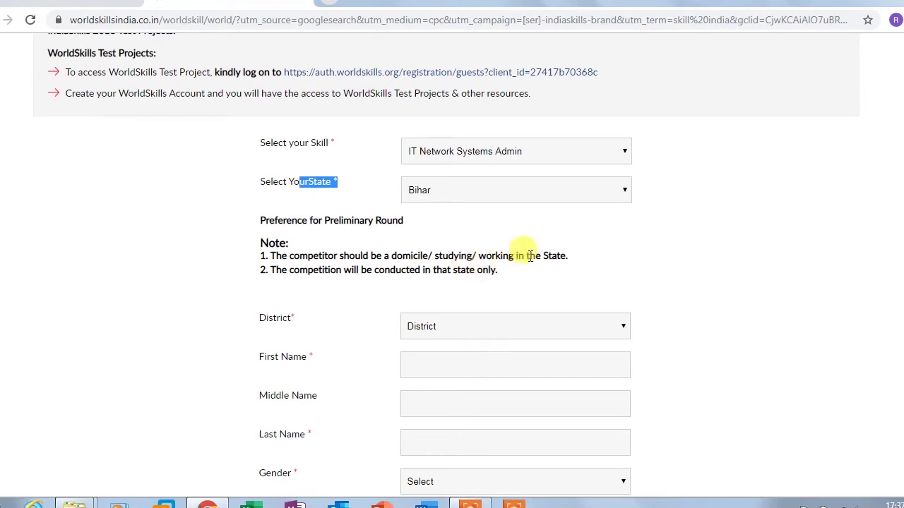
pyautogui.click(347, 198)
pyautogui.moveTo(390, 256); pyautogui.dragTo(573, 258)
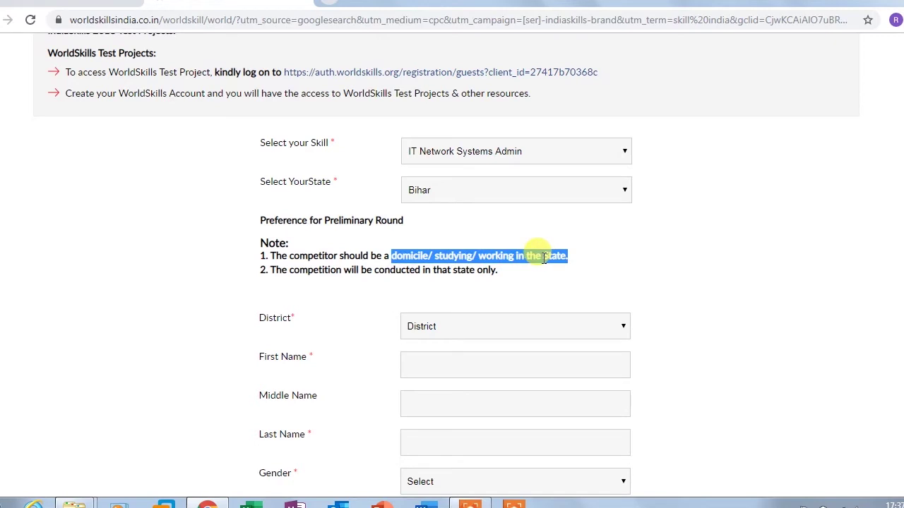
# Review both preliminary round notes, covering the competitor's link to the state and where the competition is conducted
pyautogui.click(519, 256)
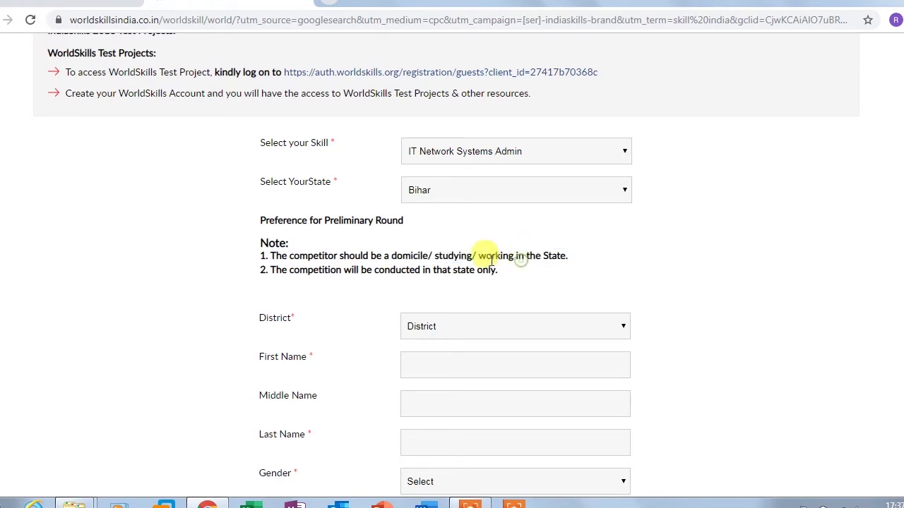
pyautogui.moveTo(435, 256); pyautogui.dragTo(516, 255)
pyautogui.click(537, 253)
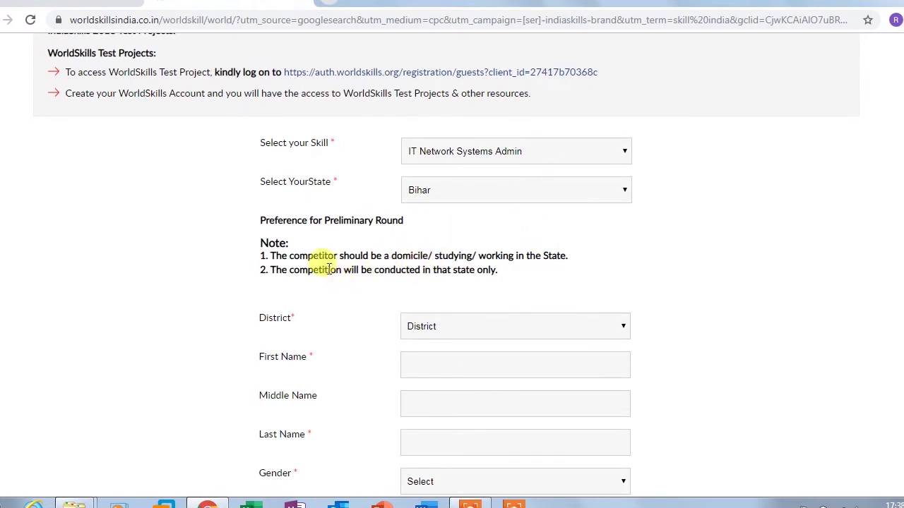
pyautogui.scroll(-1, 438, 282)
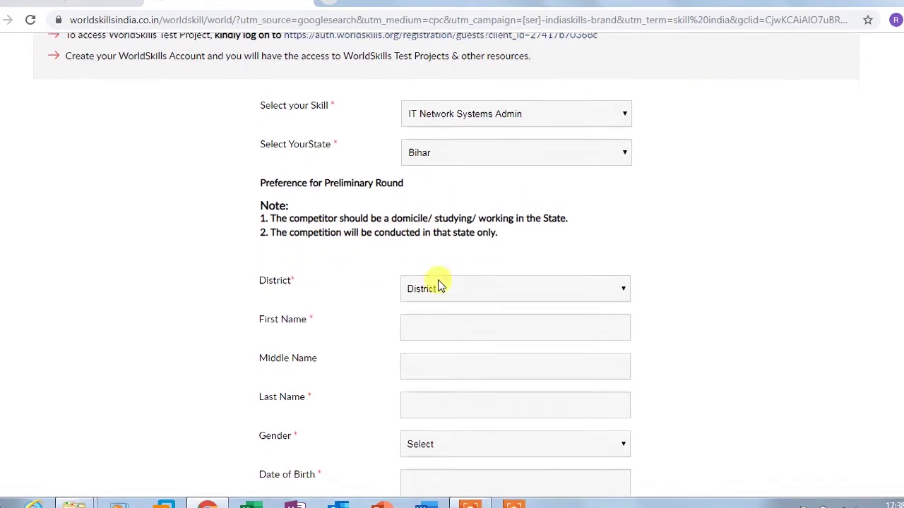
pyautogui.moveTo(269, 199); pyautogui.dragTo(407, 214)
pyautogui.click(384, 232)
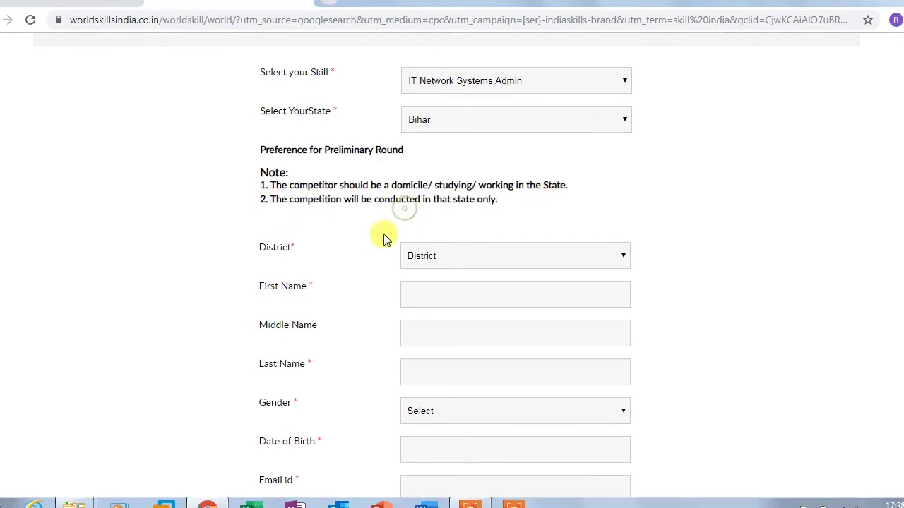
# Look through the list of Bihar districts and set the district to Darbhanga
pyautogui.click(477, 253)
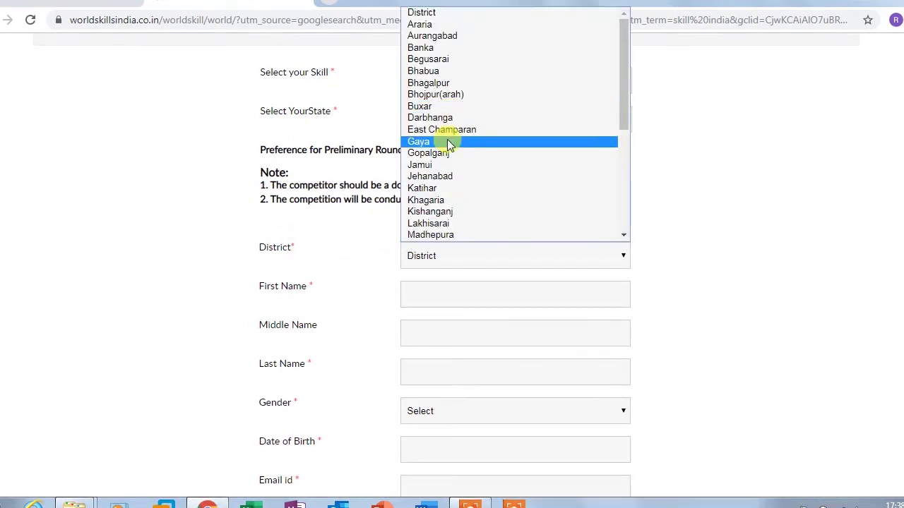
pyautogui.scroll(-1, 452, 99)
pyautogui.scroll(-5, 466, 117)
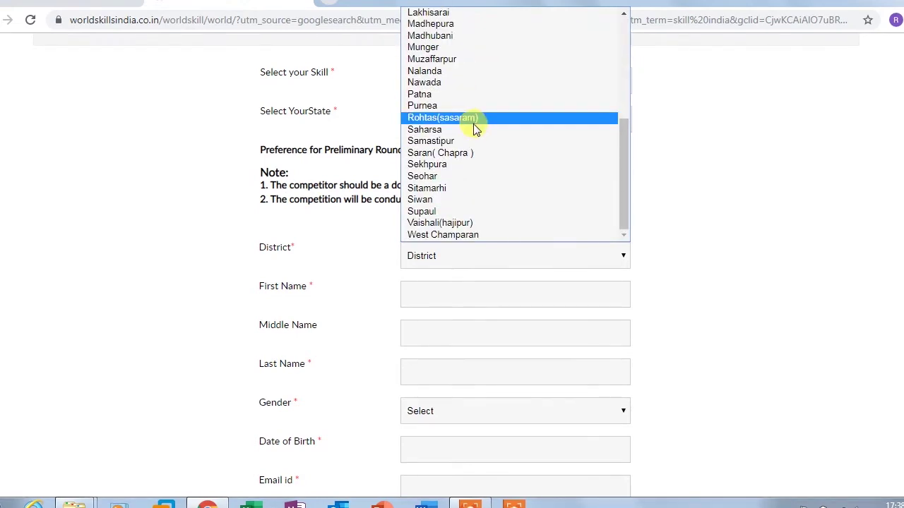
pyautogui.scroll(7, 473, 124)
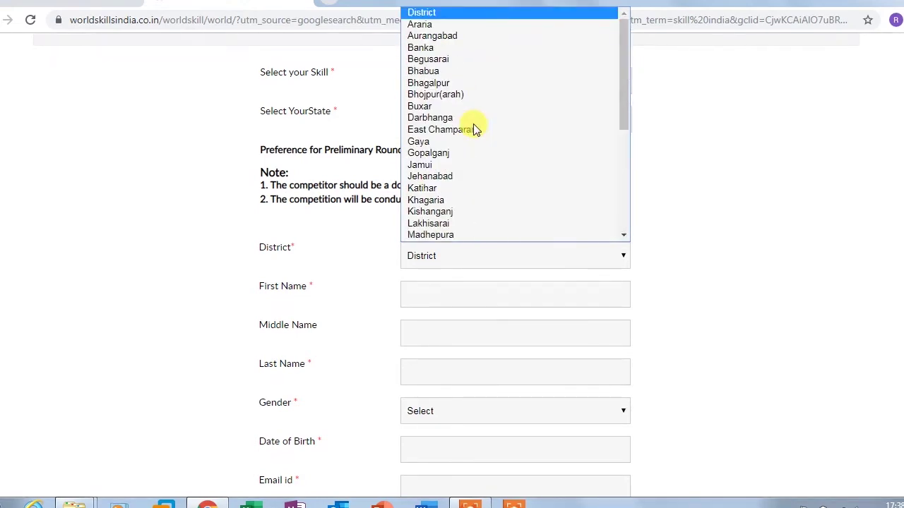
pyautogui.press('d')
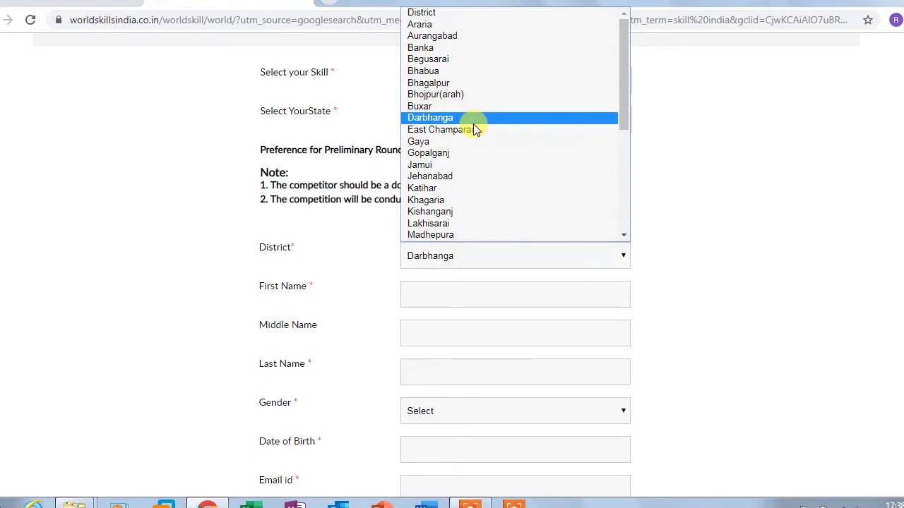
pyautogui.press('Return')
# Fill in the applicant's first name and last name in the registration form
pyautogui.scroll(-1, 424, 237)
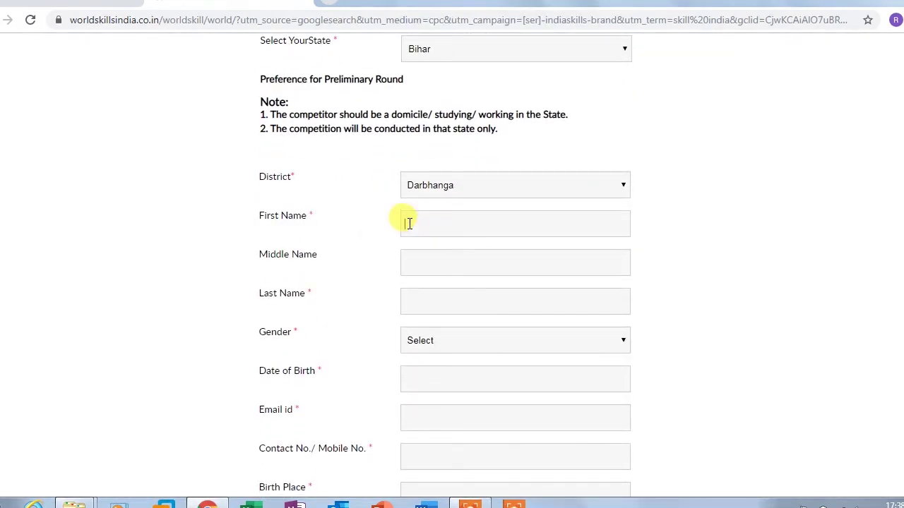
pyautogui.click(409, 223)
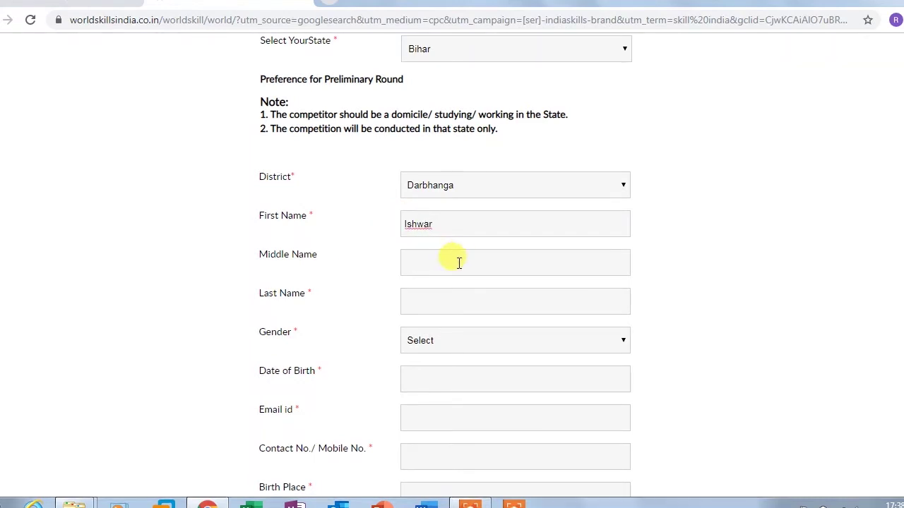
pyautogui.doubleClick(317, 217)
pyautogui.click(317, 219)
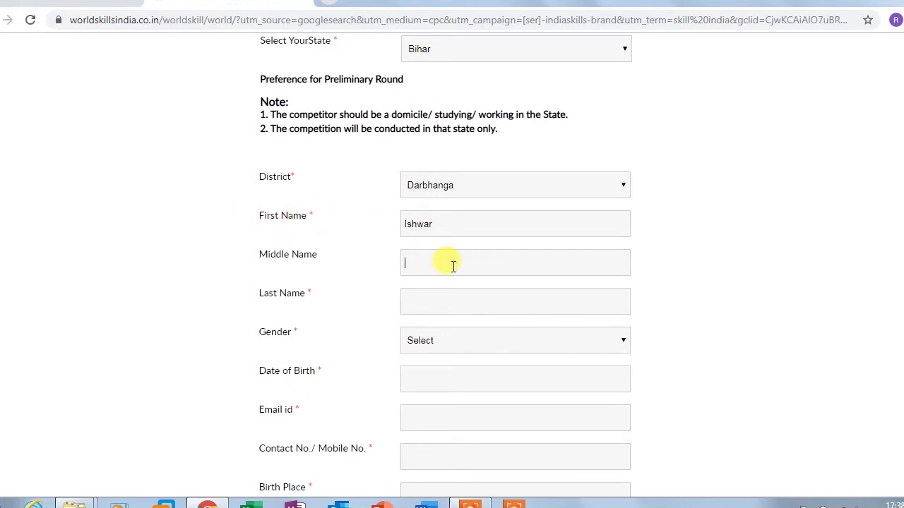
pyautogui.click(423, 307)
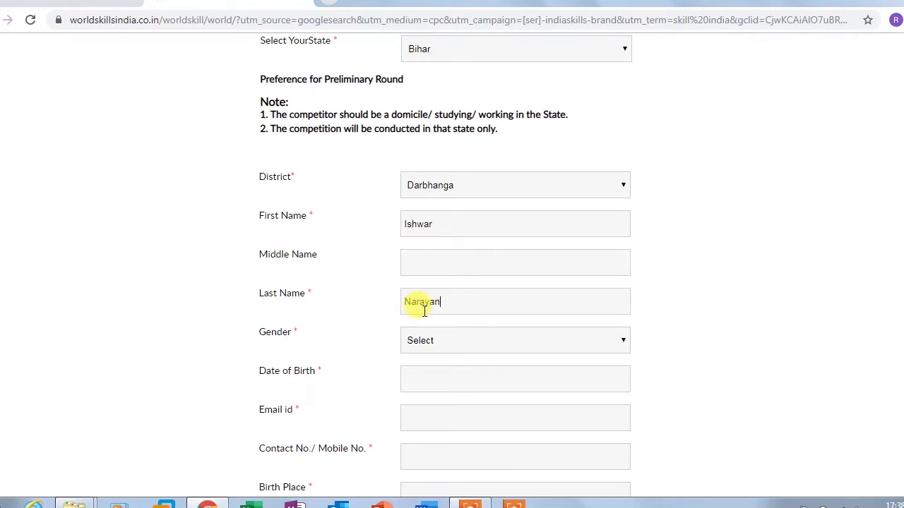
# Set the applicant's gender to Male
pyautogui.scroll(-1, 423, 311)
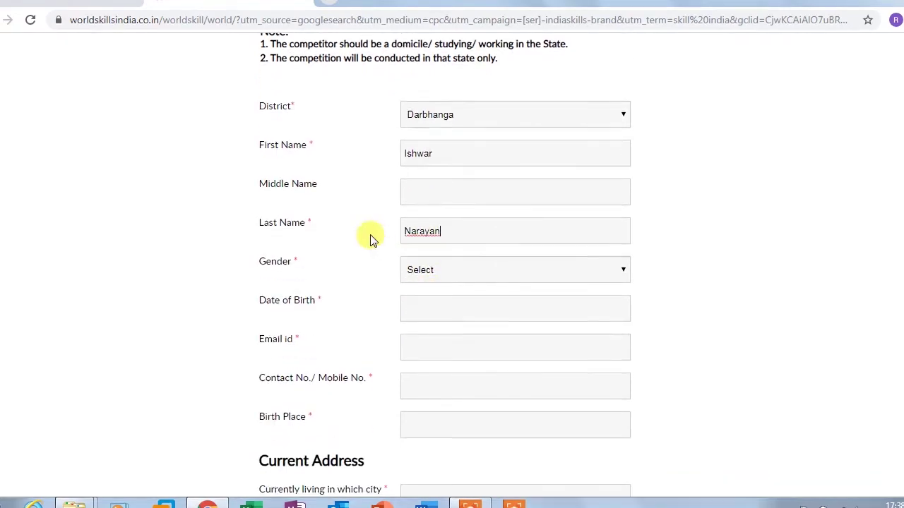
pyautogui.click(457, 271)
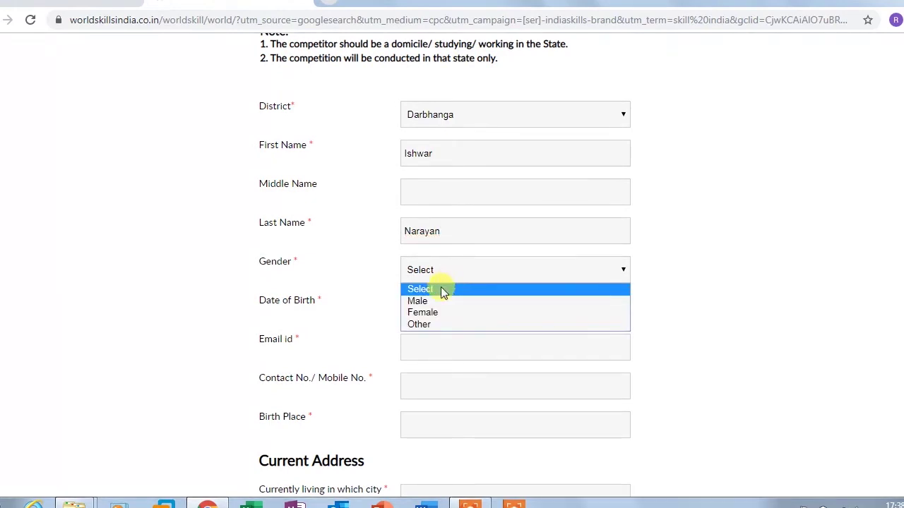
pyautogui.click(426, 301)
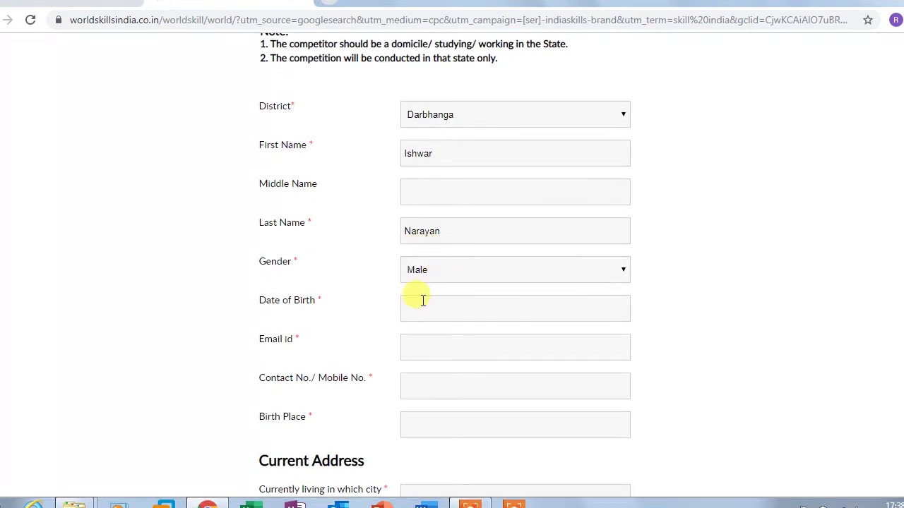
# View the date picker of the Date of Birth field and close it without choosing a date
pyautogui.scroll(-1, 323, 277)
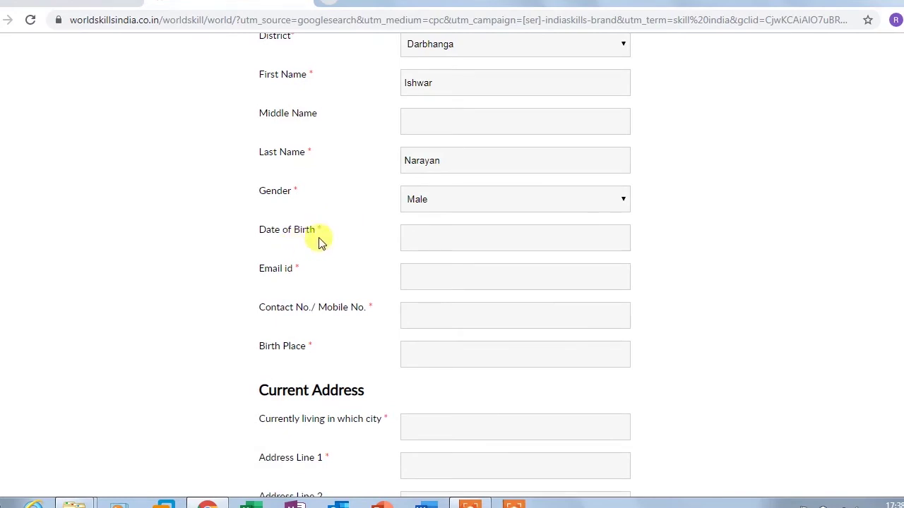
pyautogui.click(422, 236)
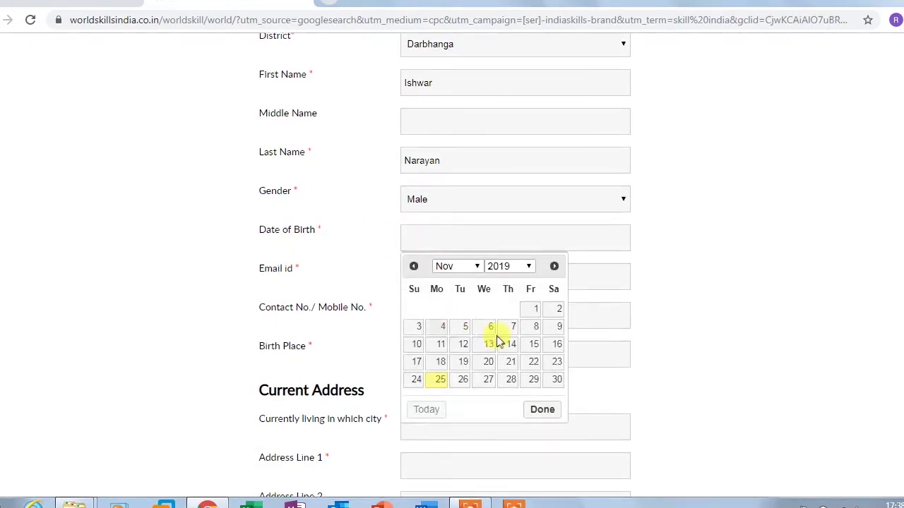
pyautogui.click(706, 283)
# Examine the required Email id field, highlighting part of its label
pyautogui.click(439, 276)
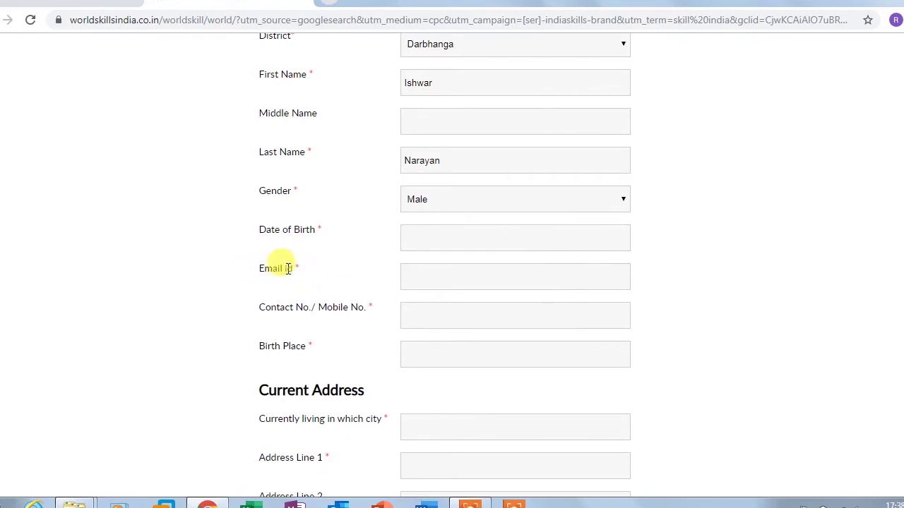
pyautogui.moveTo(284, 268); pyautogui.dragTo(304, 272)
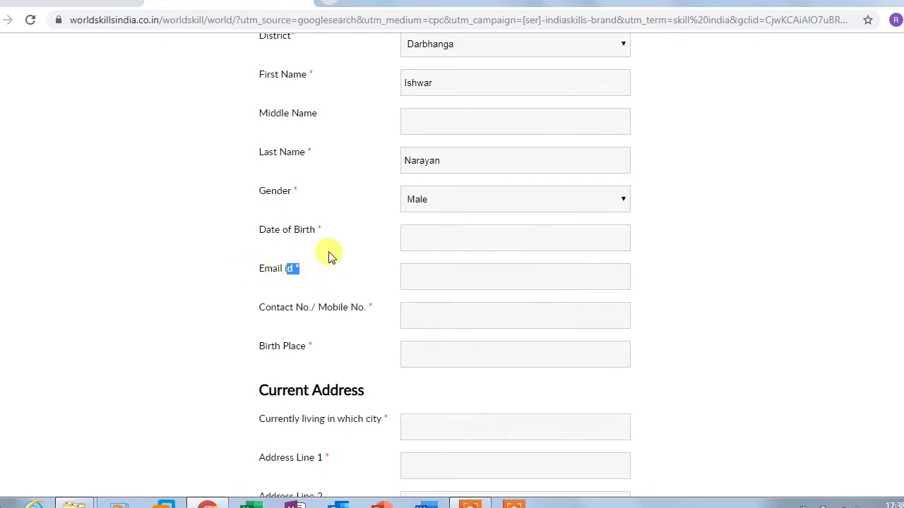
pyautogui.click(313, 274)
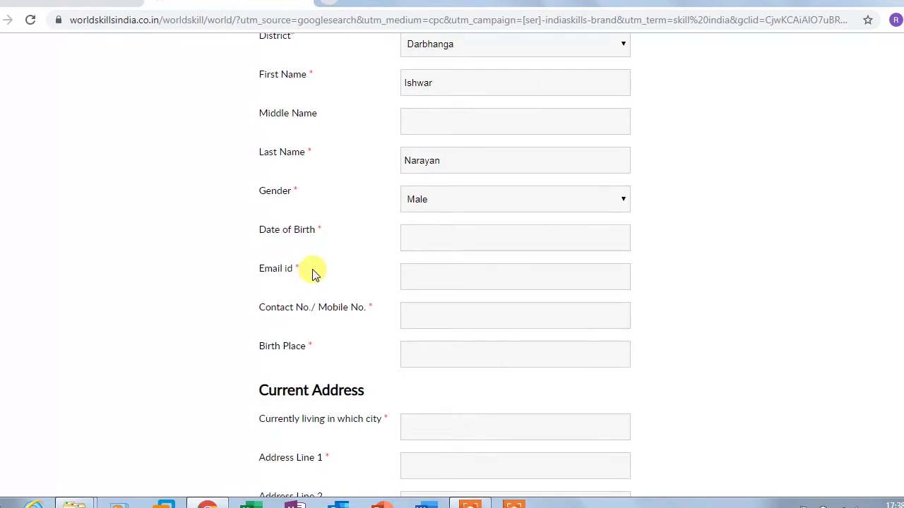
pyautogui.click(435, 277)
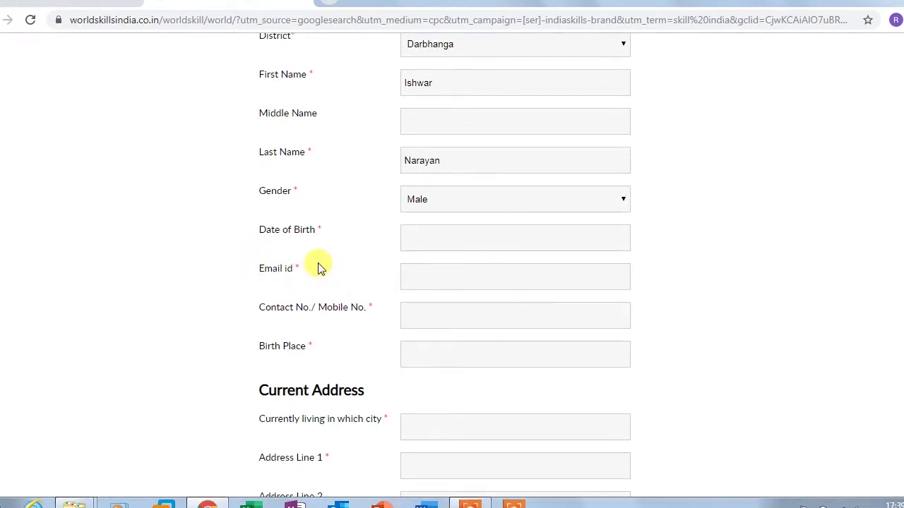
pyautogui.click(425, 277)
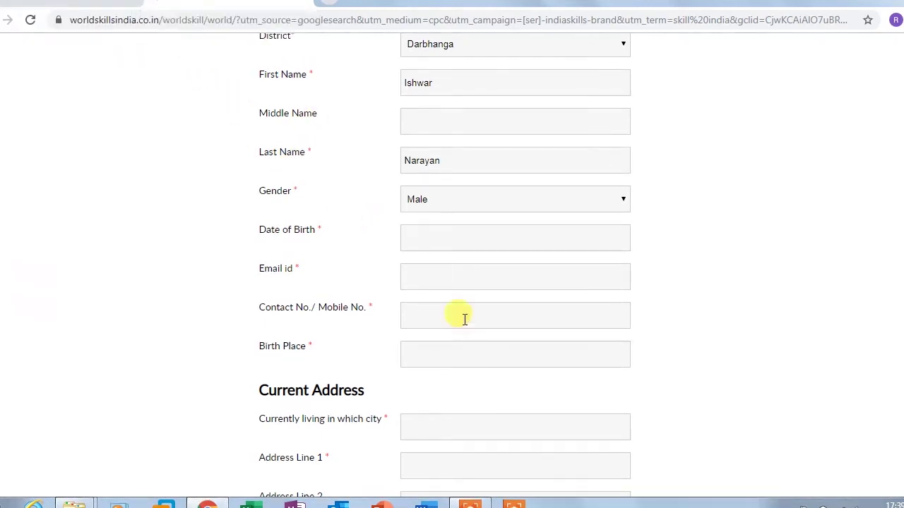
pyautogui.moveTo(280, 268); pyautogui.dragTo(416, 269)
pyautogui.click(417, 272)
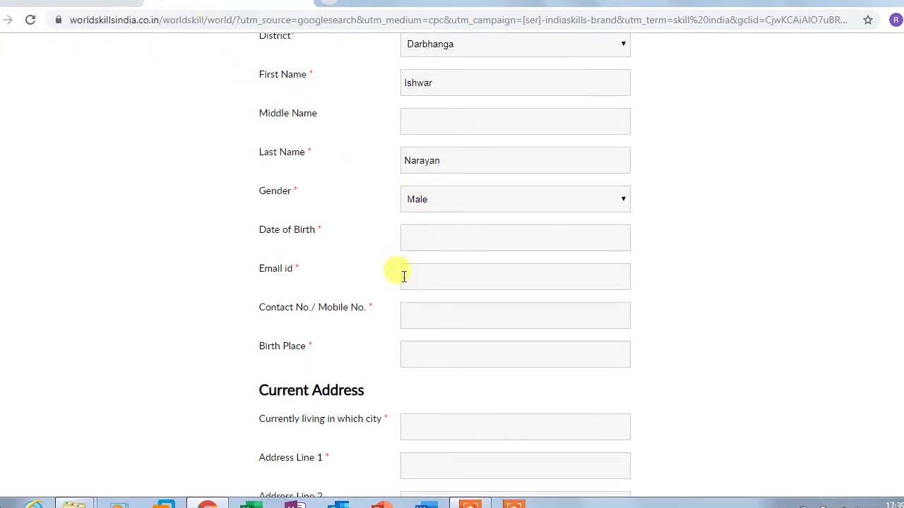
# Examine the Contact No./ Mobile No. field, highlighting "Mobile No" in its label, and go through the Email id and Birth Place fields
pyautogui.scroll(-1, 345, 297)
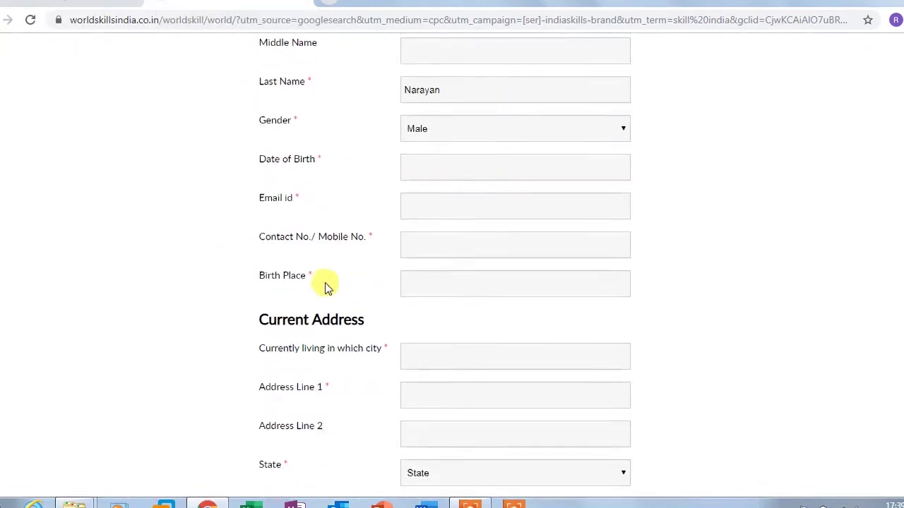
pyautogui.click(437, 244)
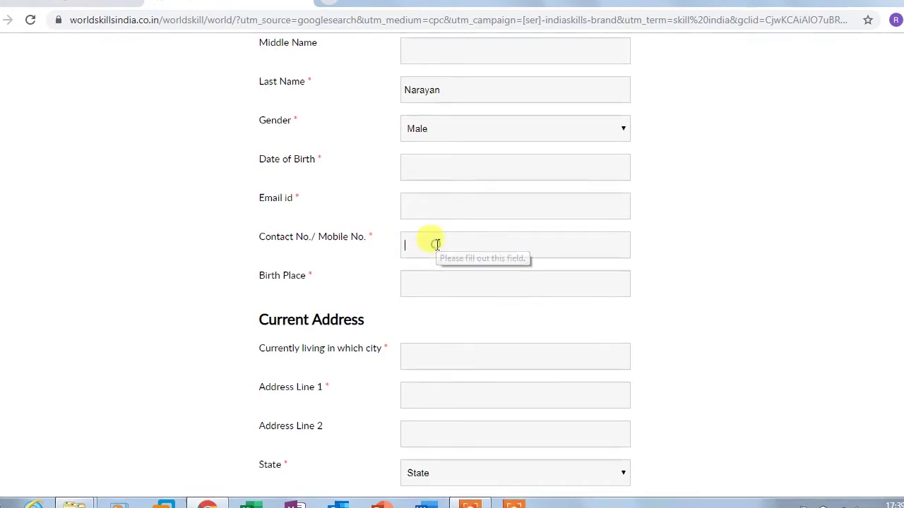
pyautogui.moveTo(309, 237); pyautogui.dragTo(308, 237)
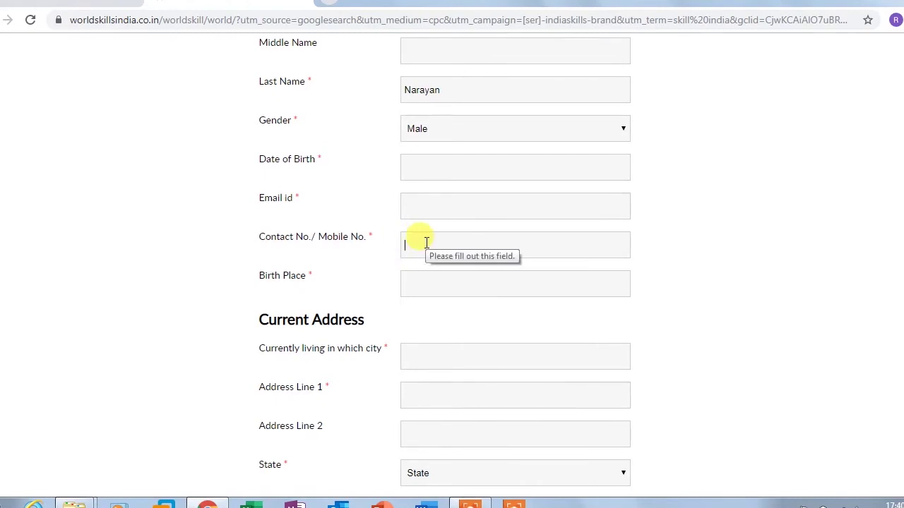
pyautogui.click(426, 242)
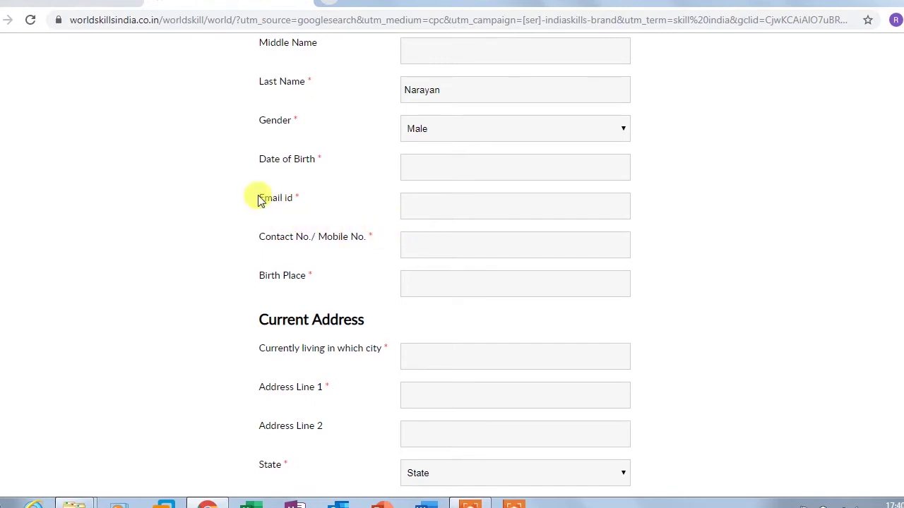
pyautogui.moveTo(351, 218); pyautogui.dragTo(317, 237)
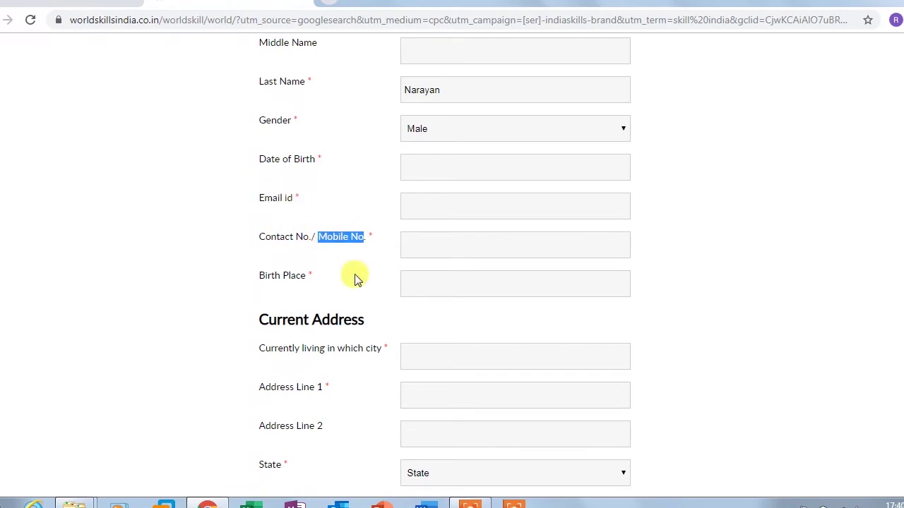
pyautogui.click(416, 197)
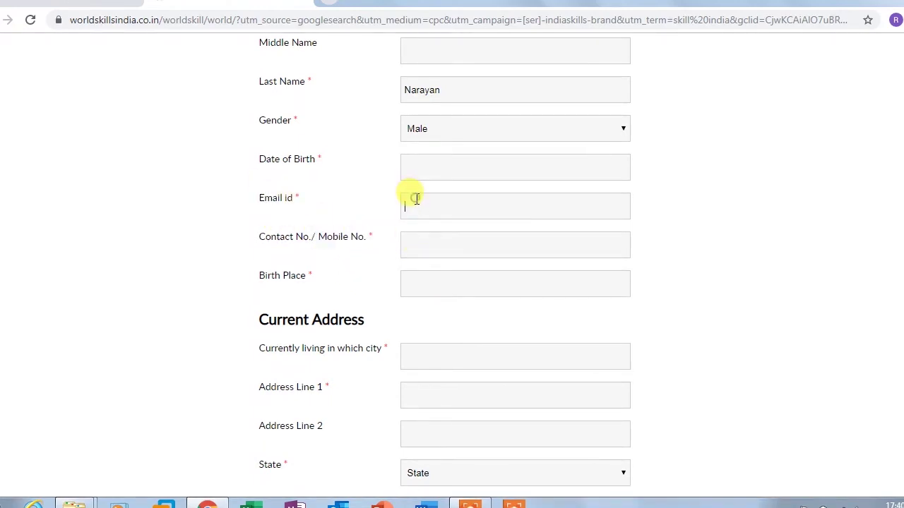
pyautogui.click(428, 246)
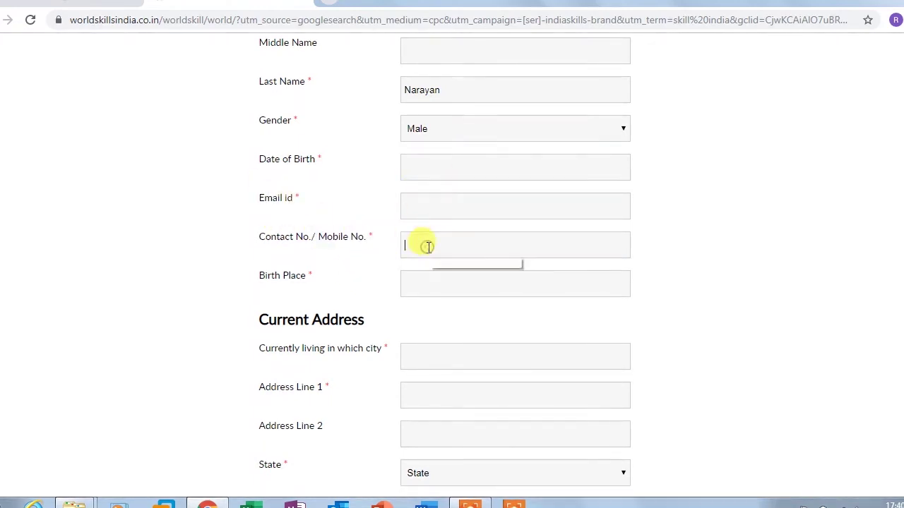
pyautogui.click(429, 285)
# Examine the Current Address section, highlighting the label "Currently living in which city" and looking over the address fields
pyautogui.scroll(-2, 430, 284)
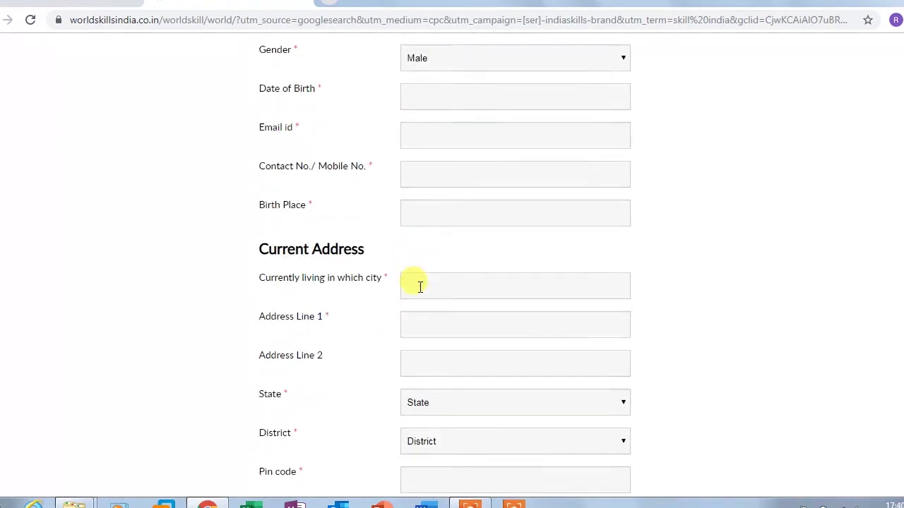
pyautogui.moveTo(372, 182); pyautogui.dragTo(394, 222)
pyautogui.click(272, 205)
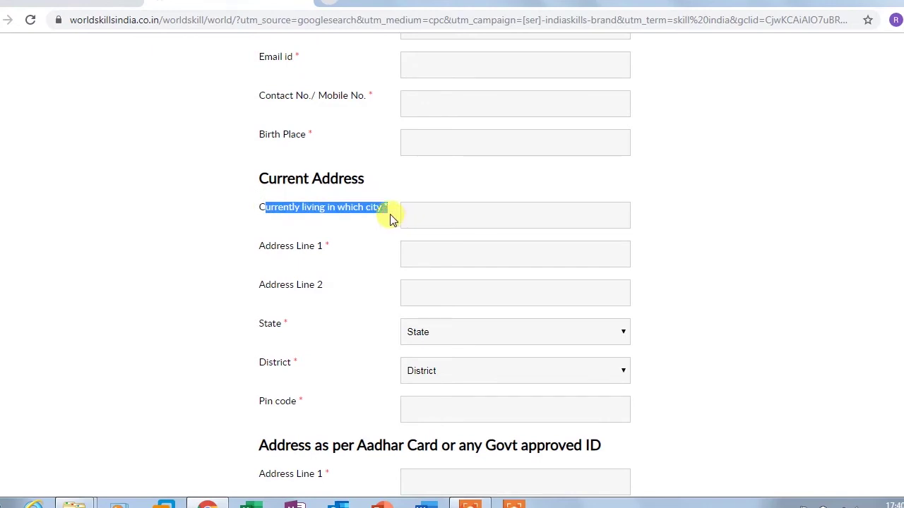
pyautogui.click(420, 223)
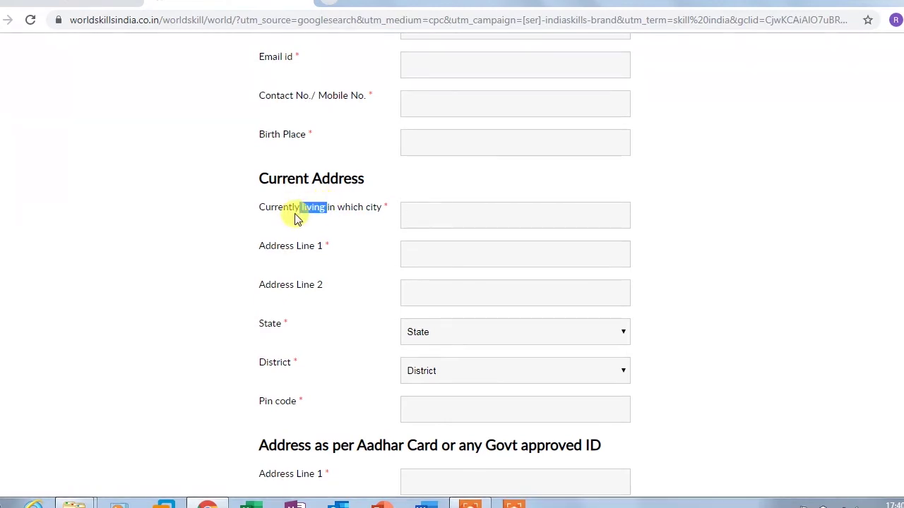
pyautogui.click(309, 216)
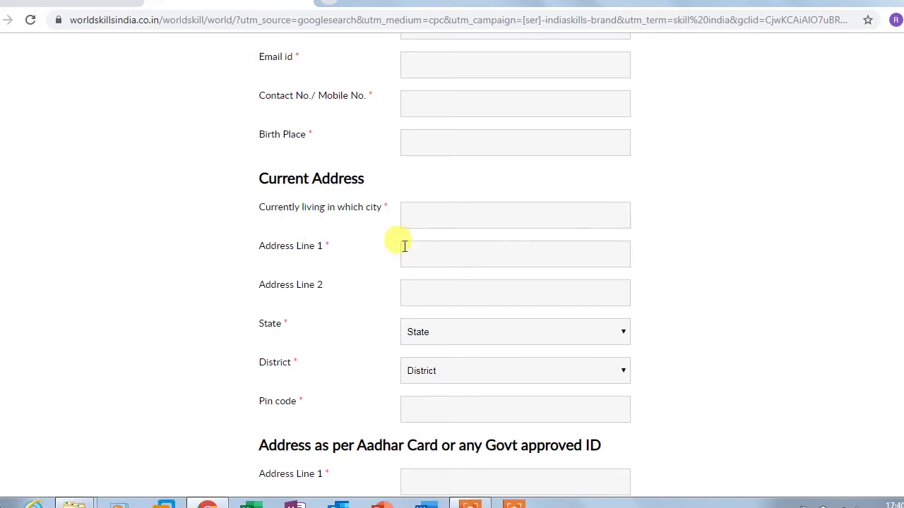
pyautogui.scroll(1, 399, 244)
pyautogui.scroll(2, 408, 273)
pyautogui.scroll(-6, 466, 317)
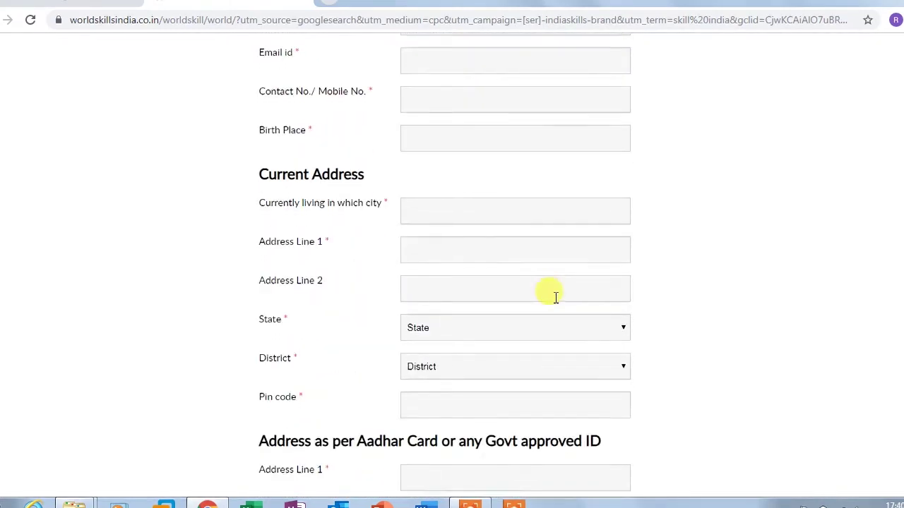
# Examine the section for the address as per Aadhar Card or Govt approved ID, highlighting "Aadhar Card" in its heading
pyautogui.scroll(-1, 365, 282)
pyautogui.moveTo(259, 161); pyautogui.dragTo(605, 164)
pyautogui.click(378, 167)
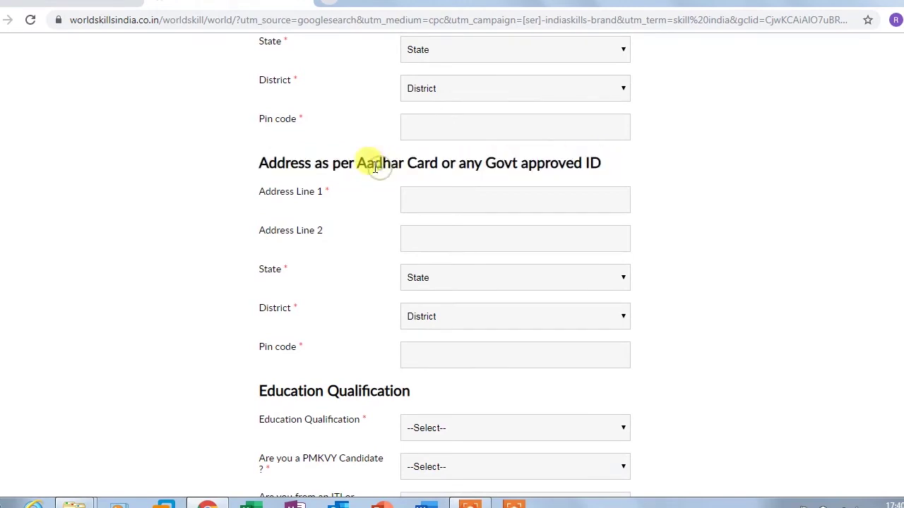
pyautogui.moveTo(358, 165); pyautogui.dragTo(438, 164)
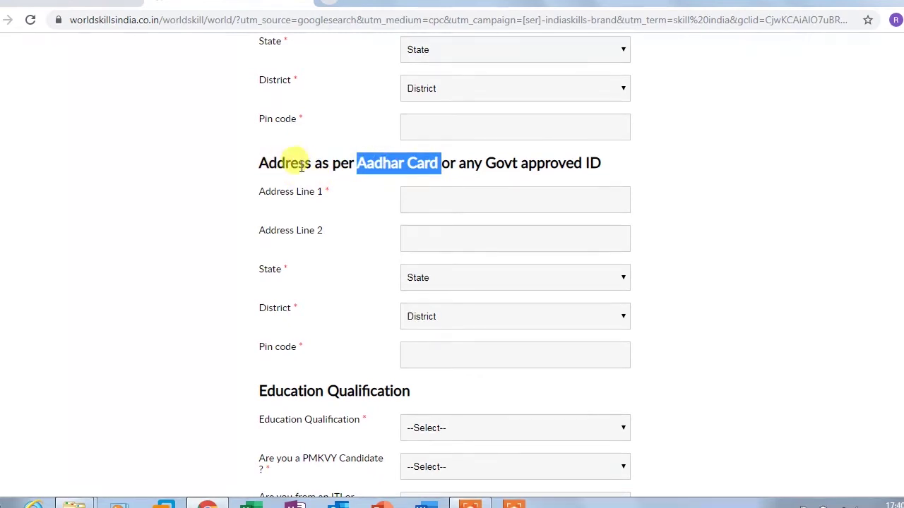
pyautogui.click(424, 191)
pyautogui.scroll(-1, 429, 268)
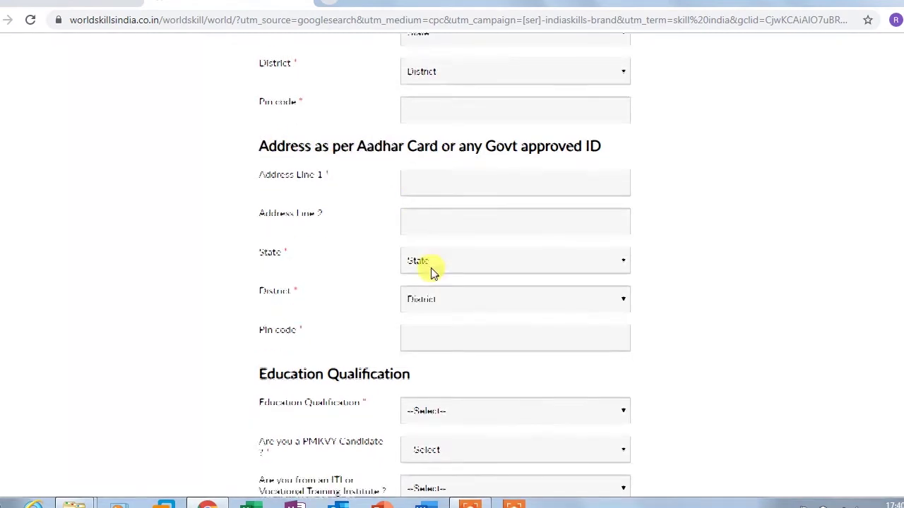
# Examine the Education Qualification section, highlighting its heading and part of the label of its first field
pyautogui.scroll(-1, 417, 293)
pyautogui.scroll(-1, 353, 268)
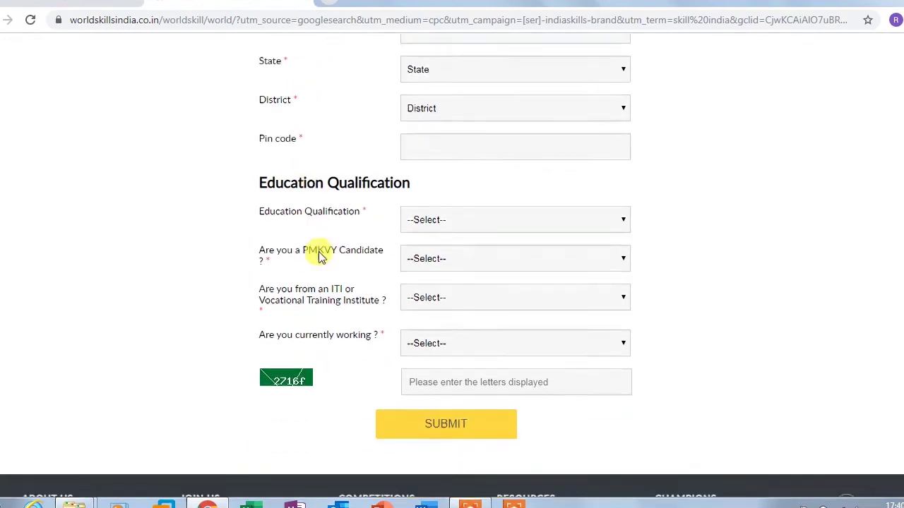
pyautogui.moveTo(258, 185); pyautogui.dragTo(402, 188)
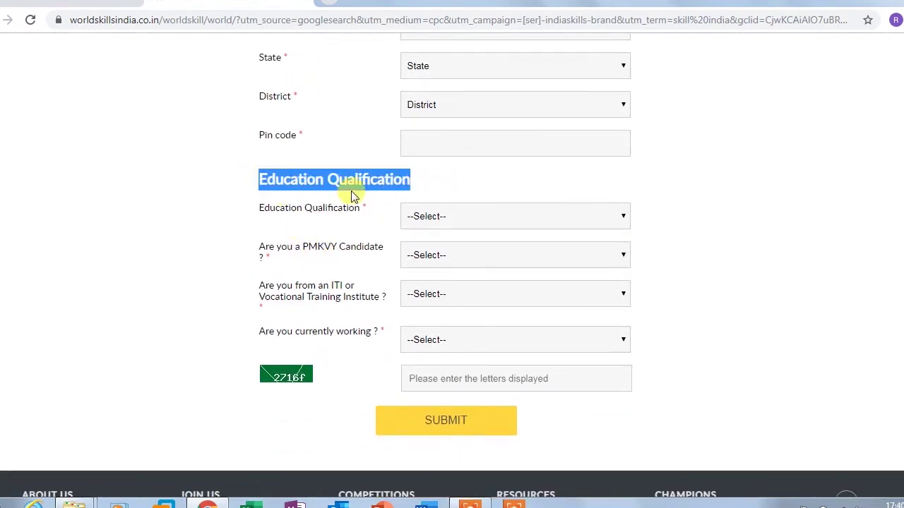
pyautogui.click(338, 210)
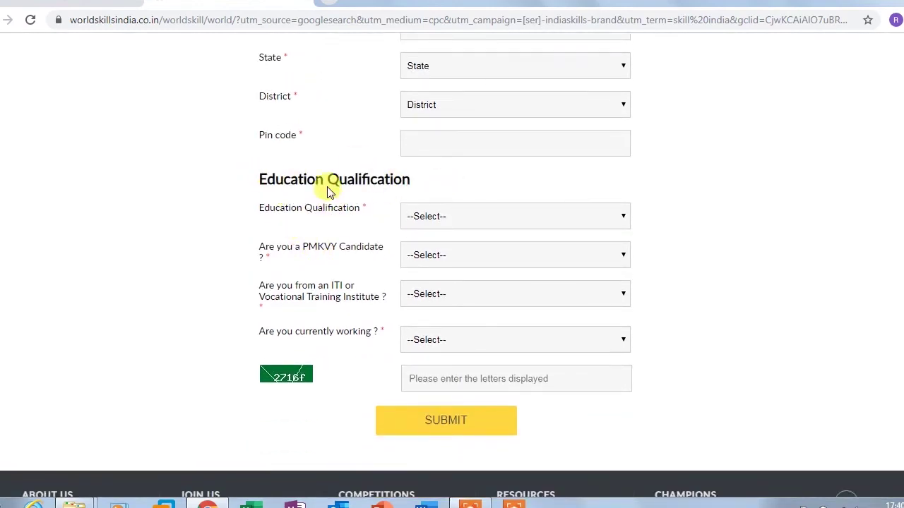
pyautogui.moveTo(367, 209); pyautogui.dragTo(331, 212)
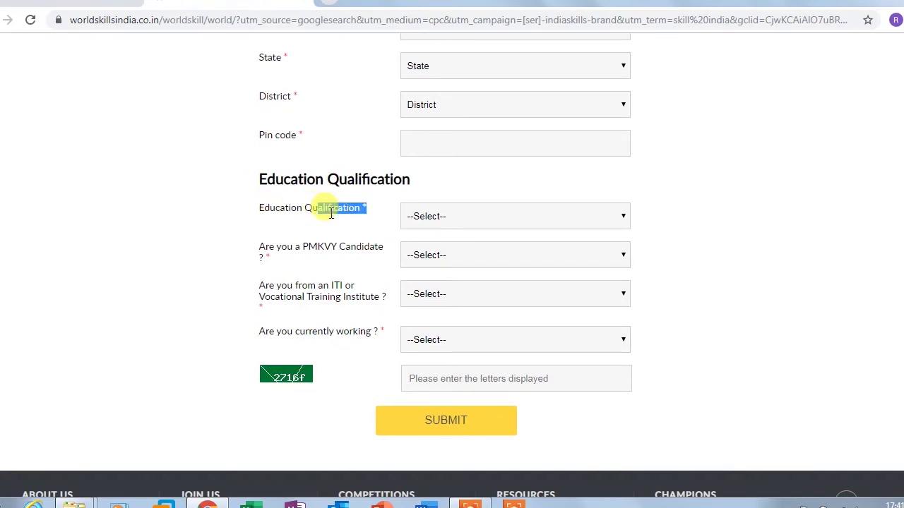
# Set the Education Qualification to Secondary Education or High School
pyautogui.scroll(-1, 365, 209)
pyautogui.click(394, 151)
pyautogui.click(421, 150)
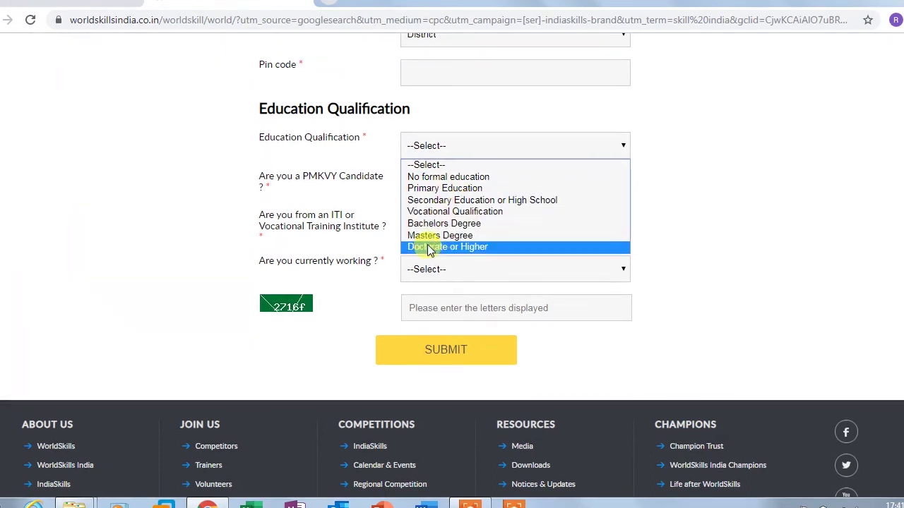
pyautogui.click(446, 201)
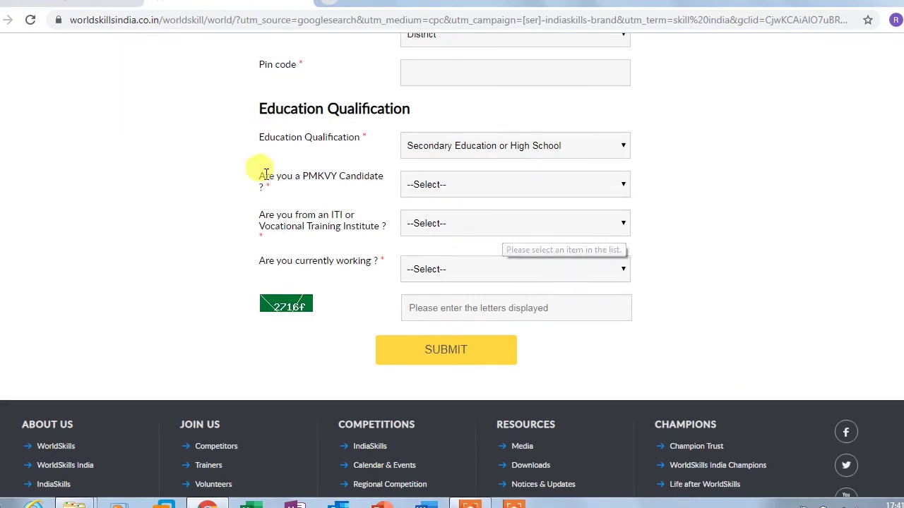
# Examine the PMKVY Candidate question, highlighting "PMKVY", and view its answer options without choosing one
pyautogui.moveTo(304, 176); pyautogui.dragTo(339, 176)
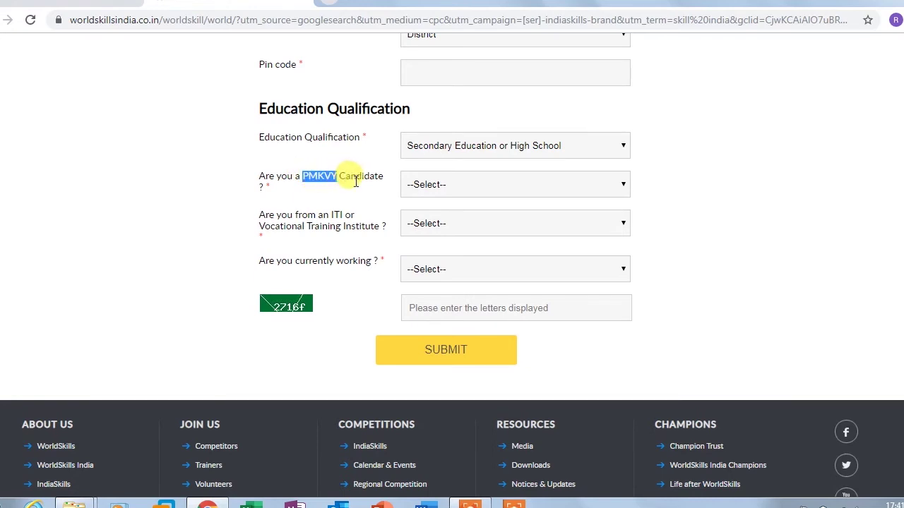
pyautogui.moveTo(342, 176); pyautogui.dragTo(302, 176)
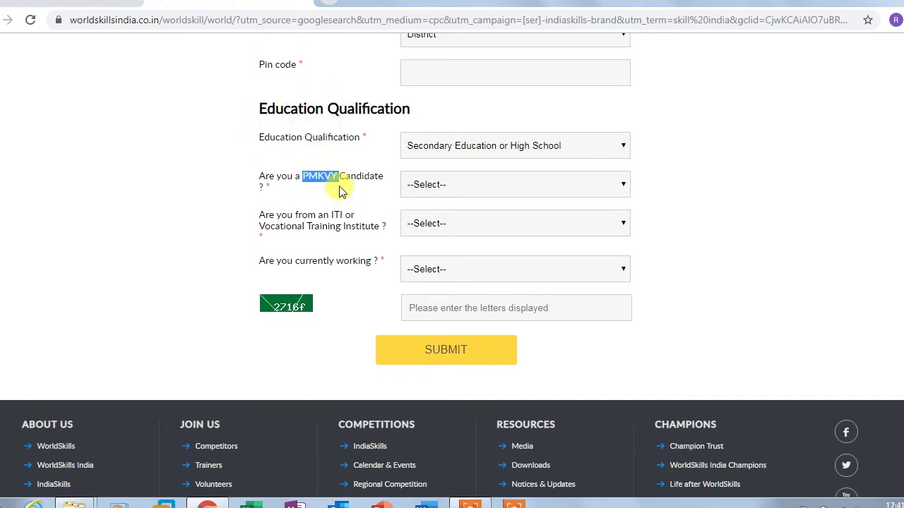
pyautogui.click(424, 192)
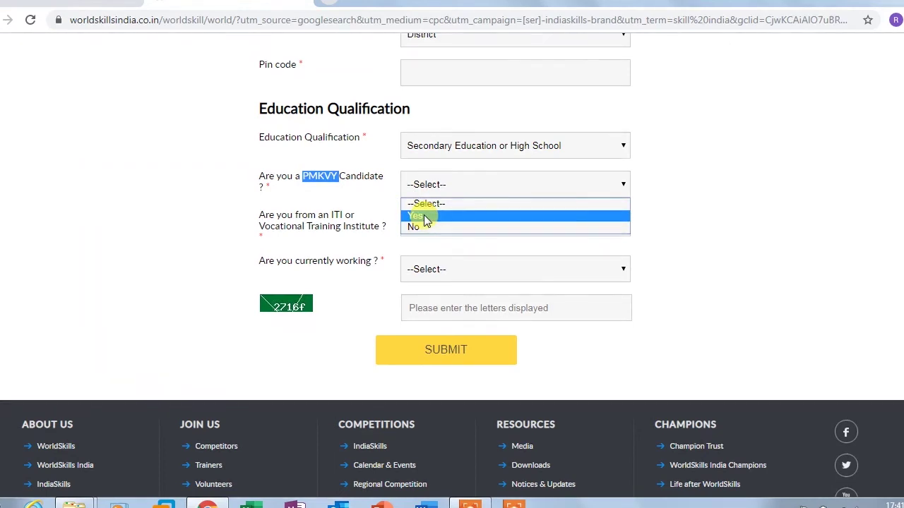
pyautogui.click(343, 201)
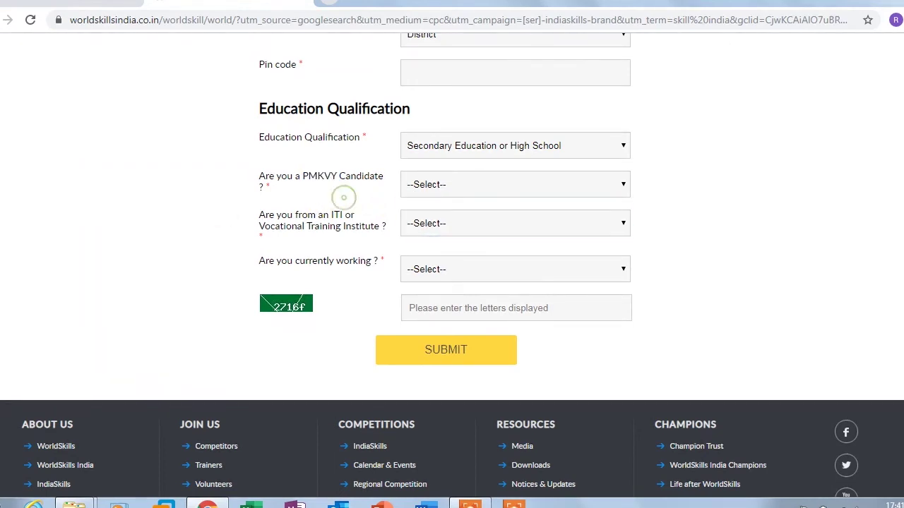
# Examine the ITI question, highlighting "Vocational Training Institute" in its label, and view its answer options without choosing one
pyautogui.scroll(-2, 313, 215)
pyautogui.moveTo(296, 130); pyautogui.dragTo(355, 130)
pyautogui.click(305, 129)
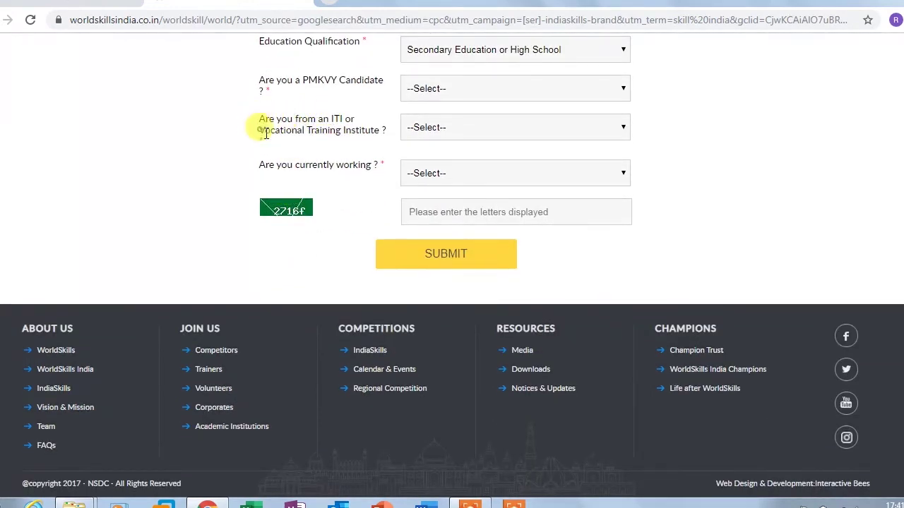
pyautogui.moveTo(260, 130); pyautogui.dragTo(365, 135)
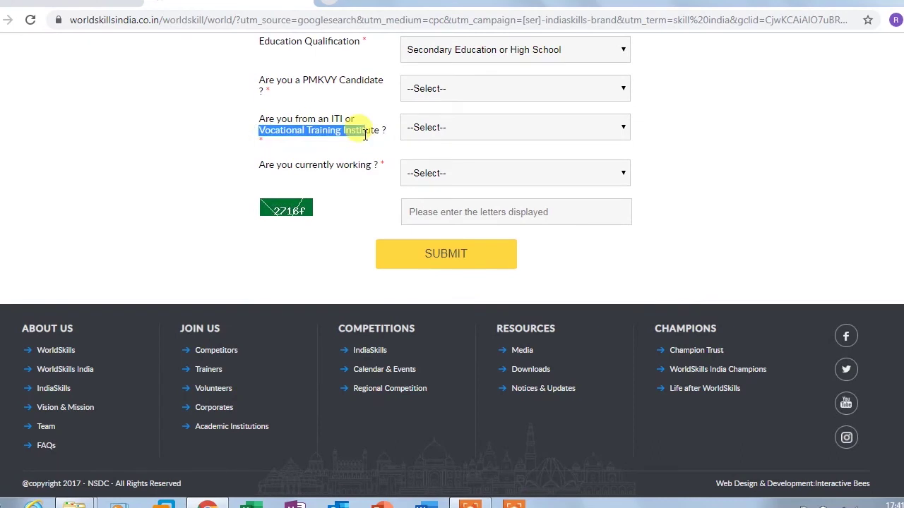
pyautogui.click(305, 127)
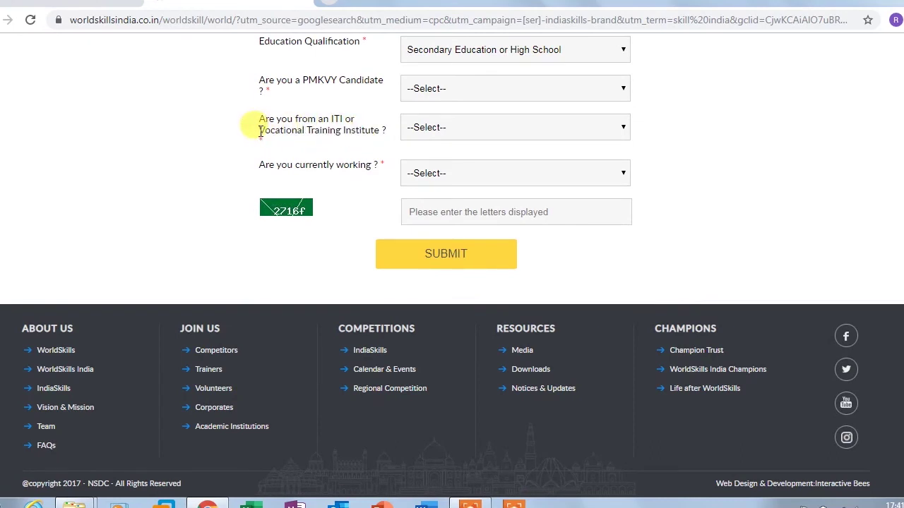
pyautogui.moveTo(254, 128); pyautogui.dragTo(383, 138)
pyautogui.click(427, 128)
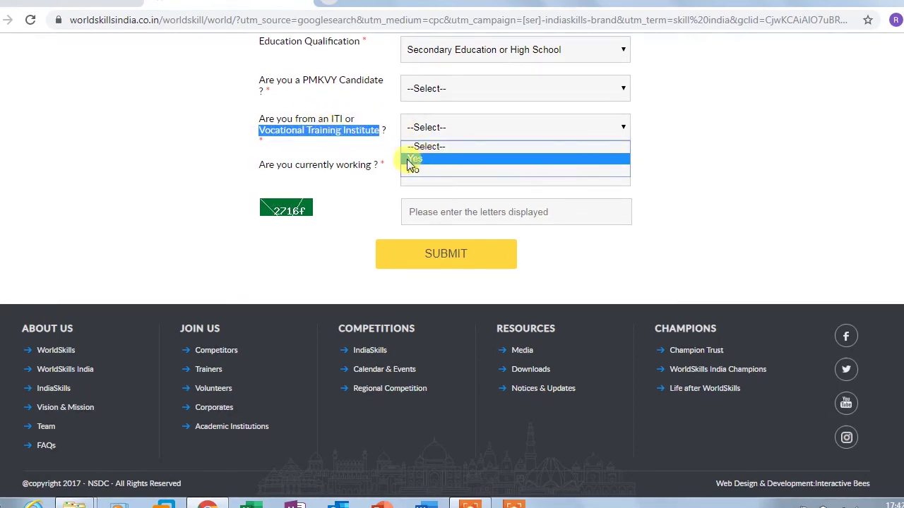
pyautogui.click(375, 146)
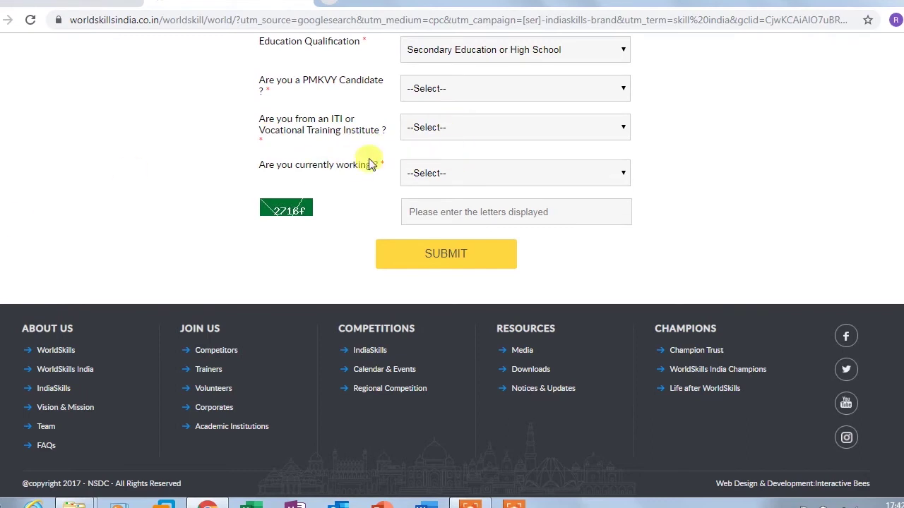
# Highlight the question "Are you currently working ?" and view its answer options without choosing one
pyautogui.moveTo(288, 168); pyautogui.dragTo(371, 177)
pyautogui.click(353, 162)
pyautogui.moveTo(262, 165); pyautogui.dragTo(380, 179)
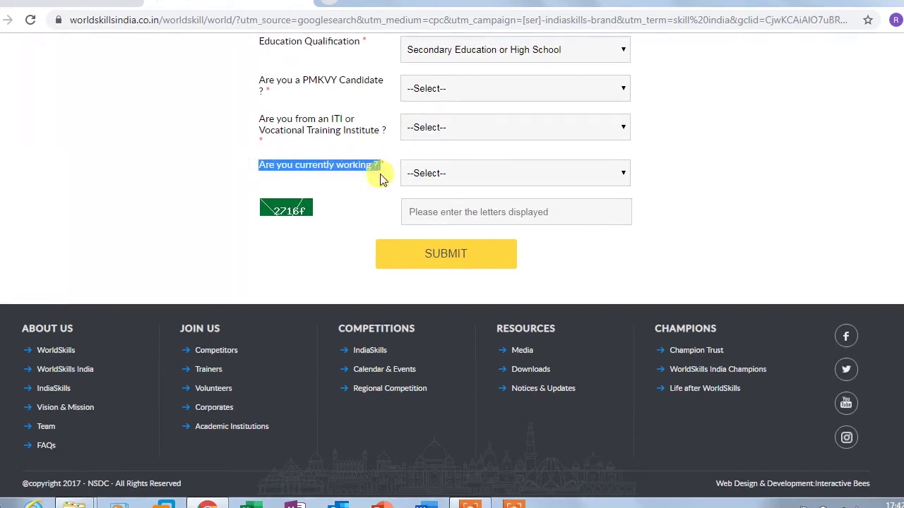
pyautogui.click(414, 171)
pyautogui.click(389, 177)
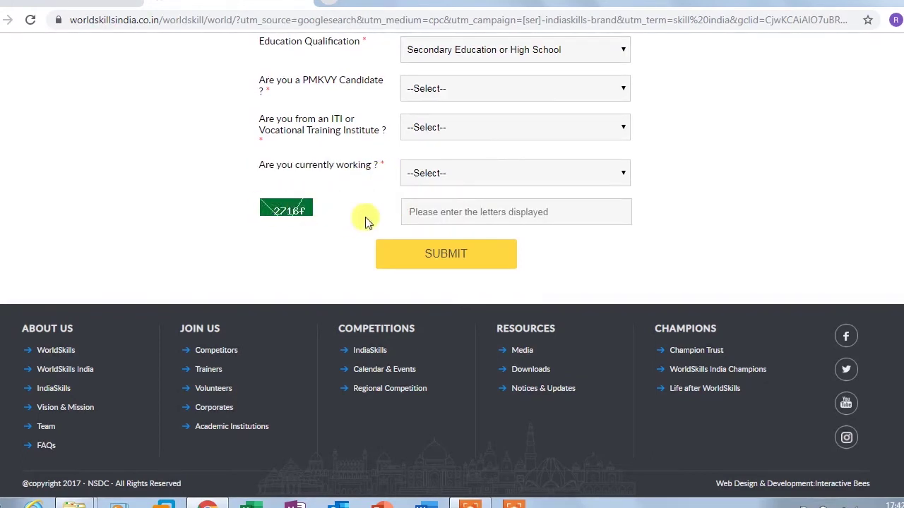
# Try to submit the form with the captcha field left empty, and return to the start of the page
pyautogui.click(489, 211)
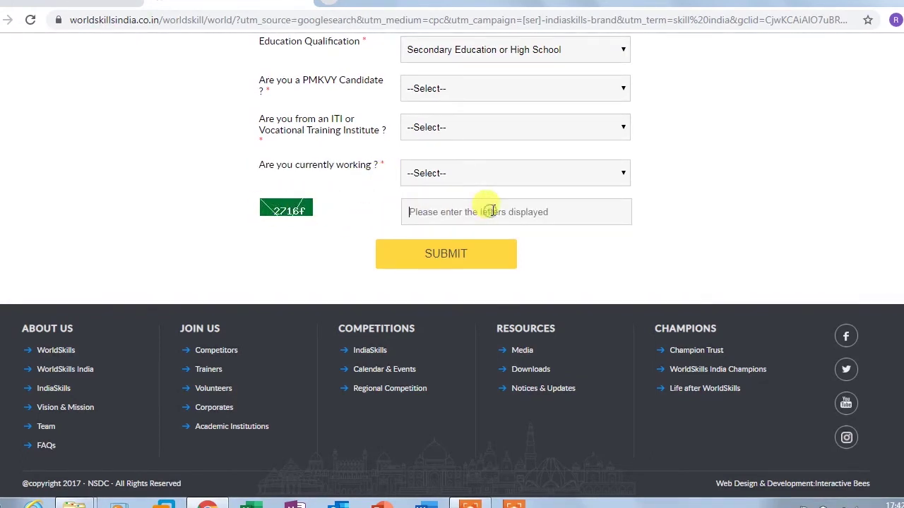
pyautogui.click(450, 256)
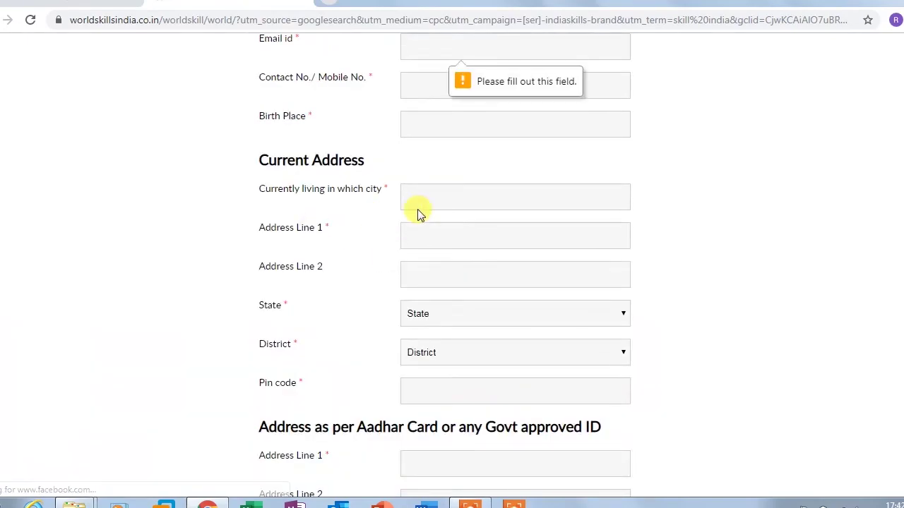
pyautogui.scroll(10, 478, 141)
pyautogui.scroll(3, 475, 124)
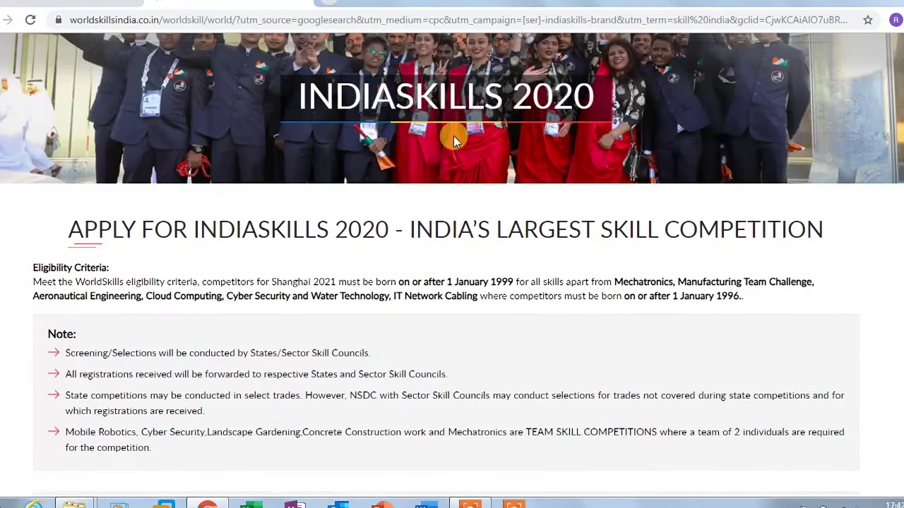
# Review the skill, state and personal detail fields of the form, highlighting the label "Select your Skill"
pyautogui.scroll(-3, 444, 140)
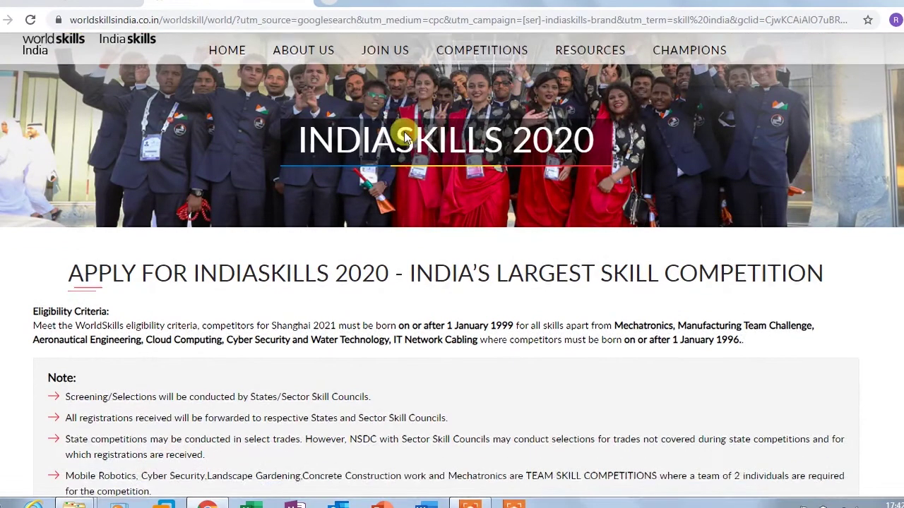
pyautogui.scroll(-6, 396, 151)
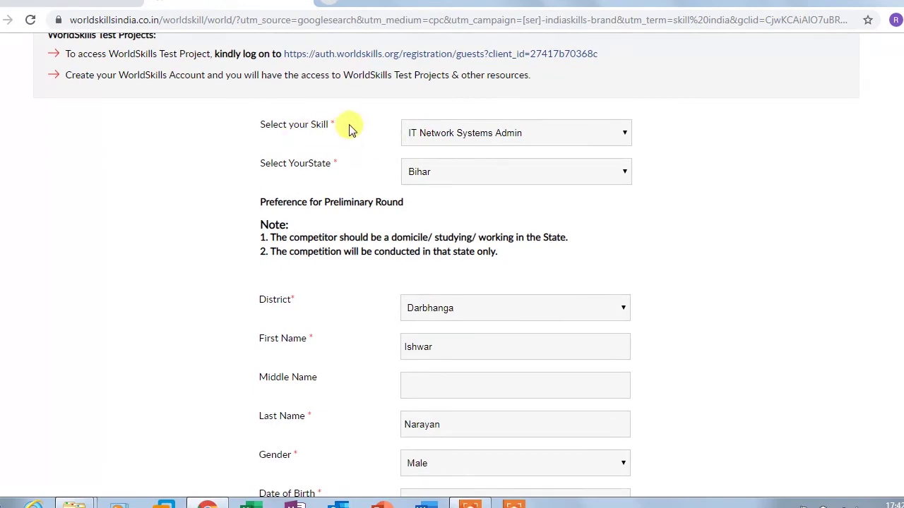
pyautogui.moveTo(346, 133); pyautogui.dragTo(264, 120)
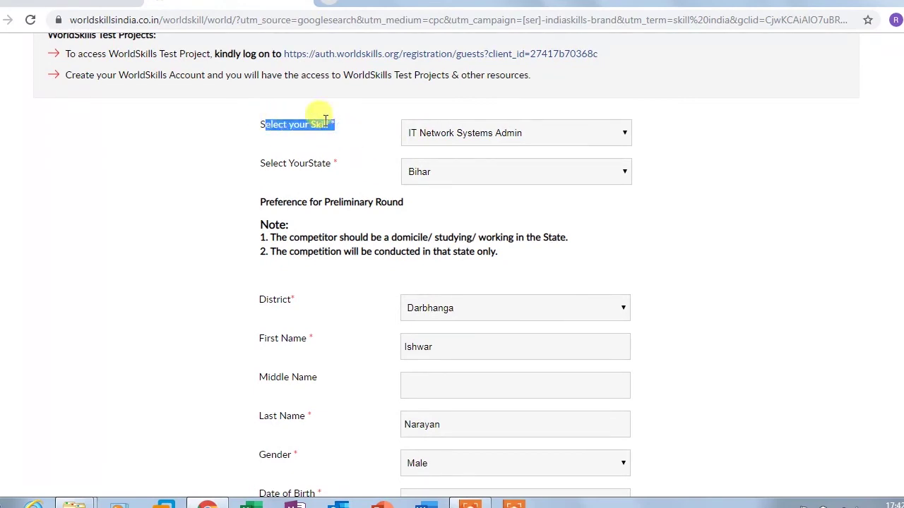
pyautogui.click(337, 124)
pyautogui.scroll(-2, 406, 150)
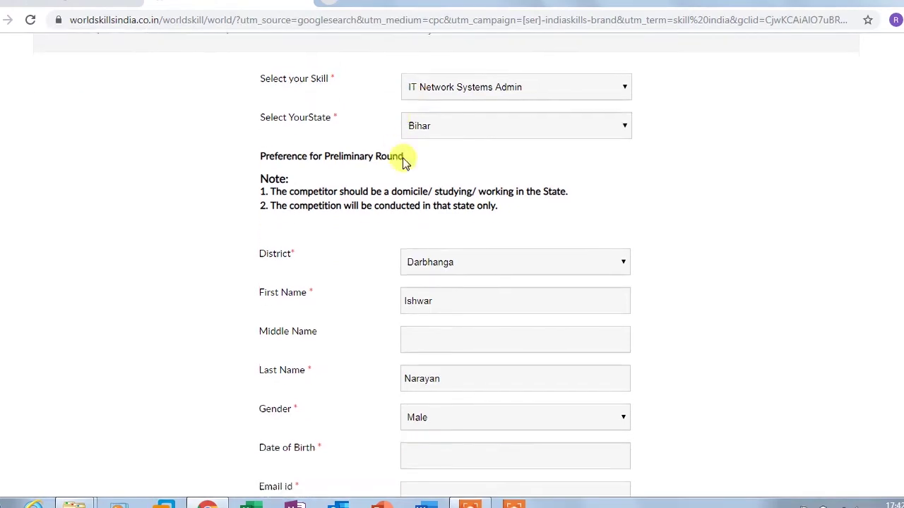
pyautogui.scroll(-8, 296, 144)
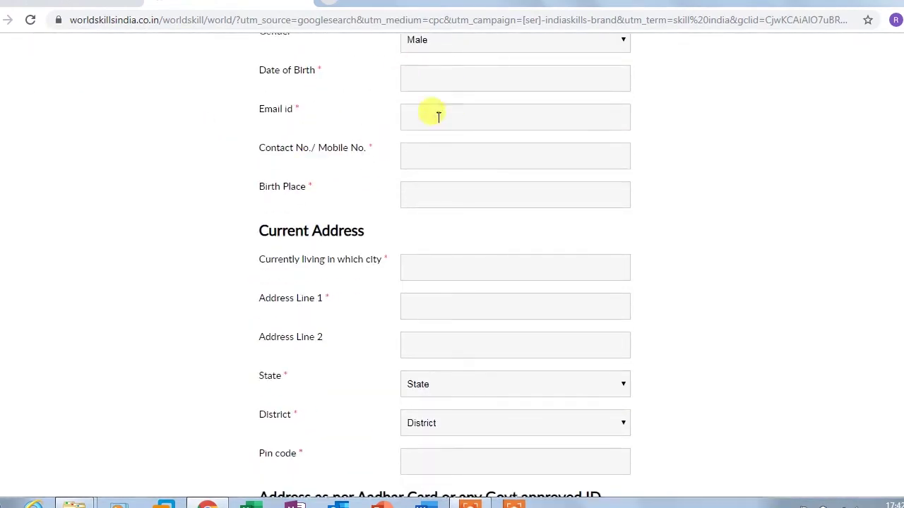
# Review the Current Address fields, highlighting the required "Address Line 1" label
pyautogui.scroll(-2, 394, 165)
pyautogui.scroll(-2, 393, 165)
pyautogui.scroll(1, 369, 188)
pyautogui.scroll(-1, 325, 127)
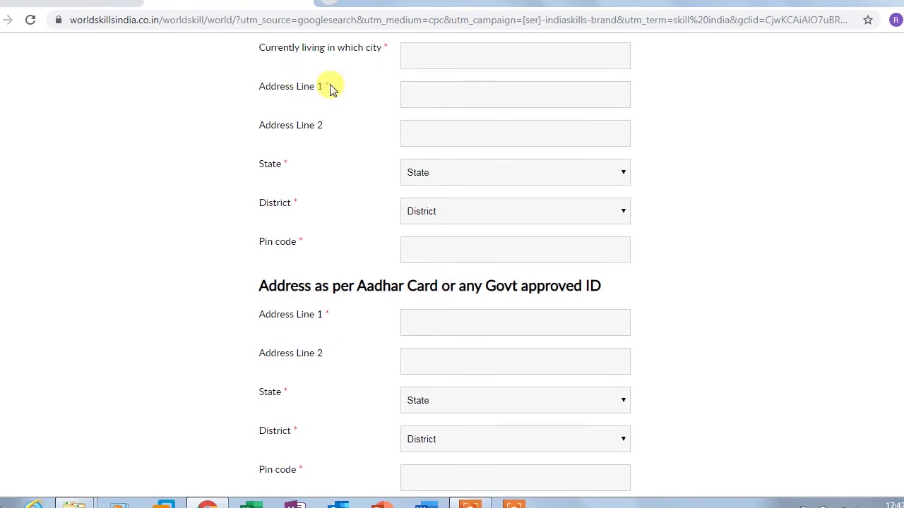
pyautogui.scroll(-1, 353, 112)
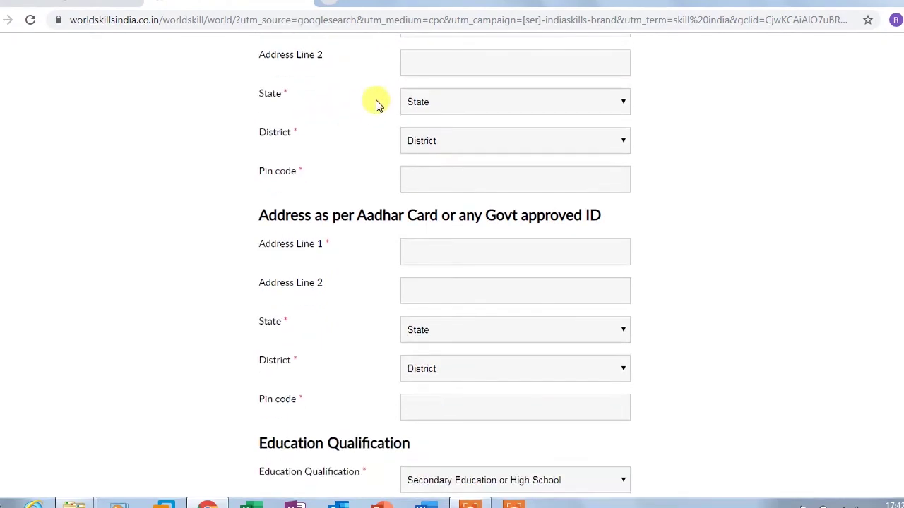
pyautogui.scroll(1, 363, 106)
pyautogui.moveTo(332, 130); pyautogui.dragTo(305, 126)
pyautogui.moveTo(323, 87)
pyautogui.mouseDown()
pyautogui.moveTo(343, 92)
pyautogui.moveTo(255, 85)
pyautogui.moveTo(332, 97)
pyautogui.mouseUp()
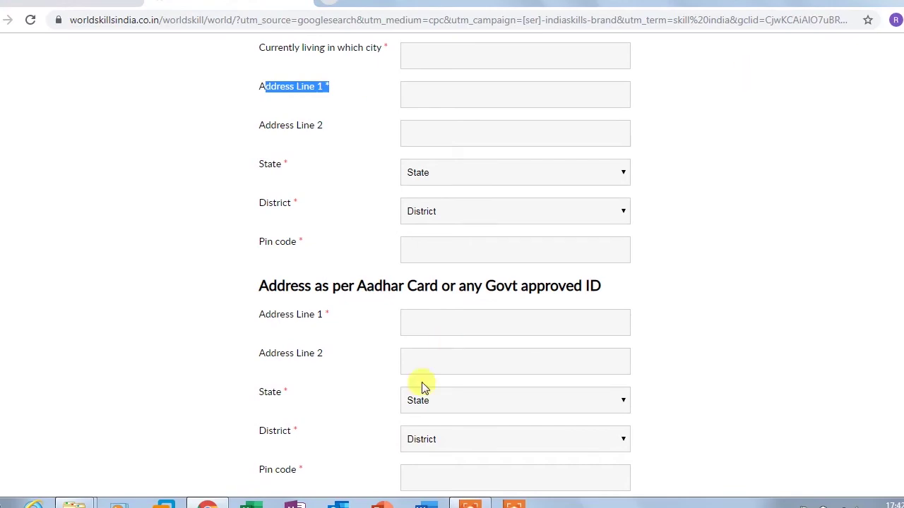
pyautogui.click(257, 276)
# Look over the Aadhar address, education and captcha fields down to the form's end, and go back up to the personal details
pyautogui.scroll(-1, 318, 297)
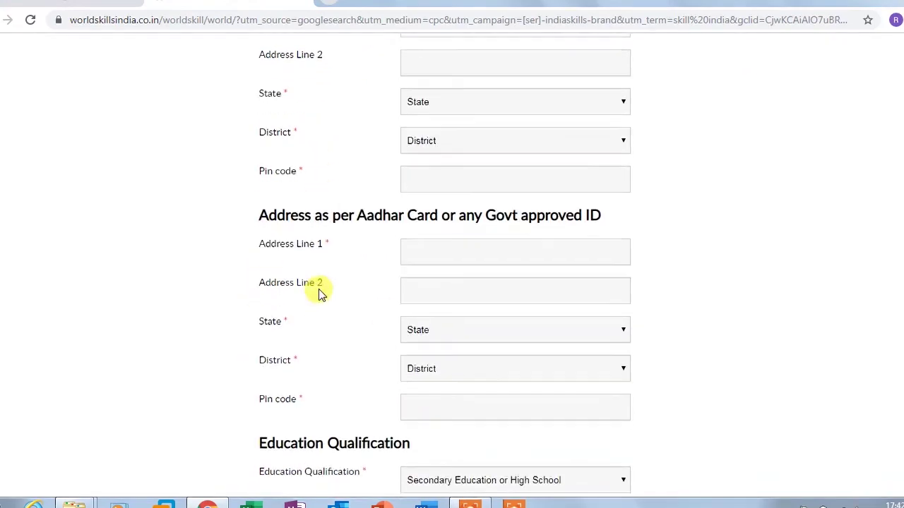
pyautogui.scroll(-1, 318, 298)
pyautogui.scroll(1, 307, 299)
pyautogui.scroll(-1, 293, 233)
pyautogui.scroll(-5, 321, 255)
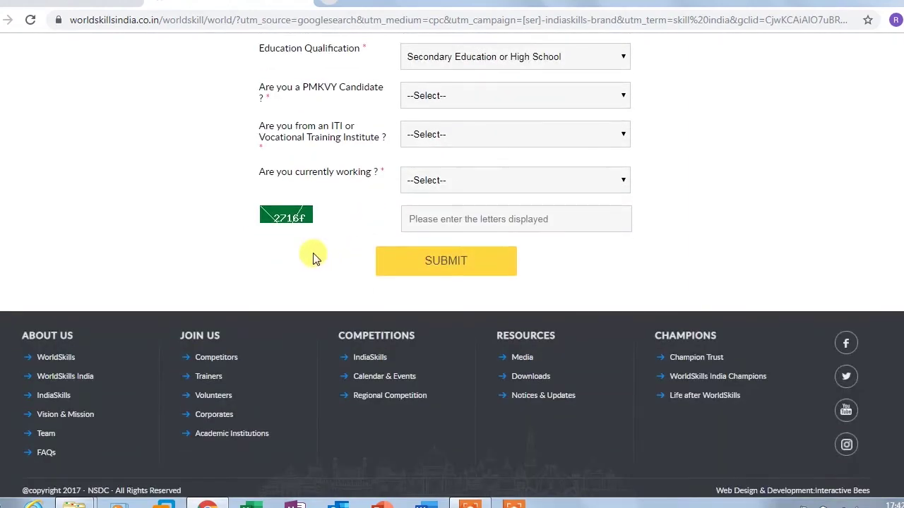
pyautogui.scroll(14, 318, 250)
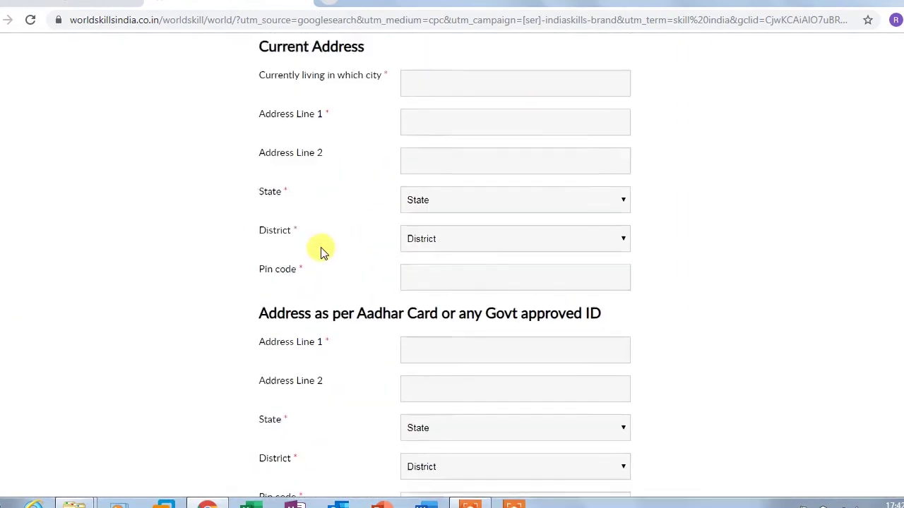
pyautogui.scroll(1, 318, 250)
pyautogui.scroll(-4, 318, 251)
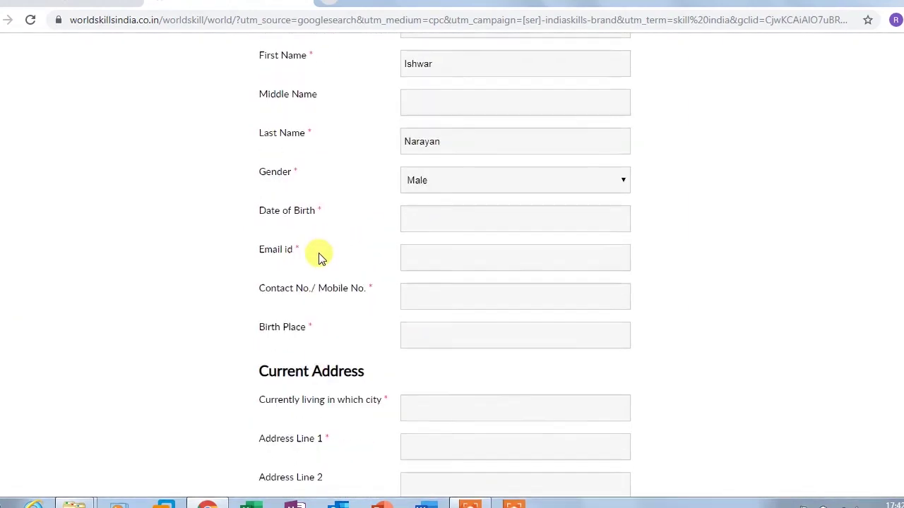
# Review the skill, state and personal detail fields, highlighting the required mark beside the "Email id" label
pyautogui.scroll(8, 318, 254)
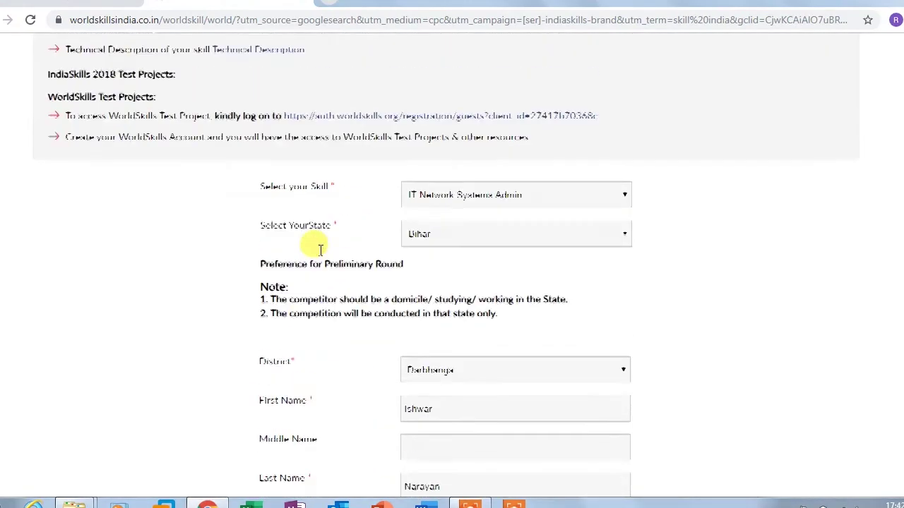
pyautogui.scroll(1, 318, 250)
pyautogui.scroll(-6, 320, 247)
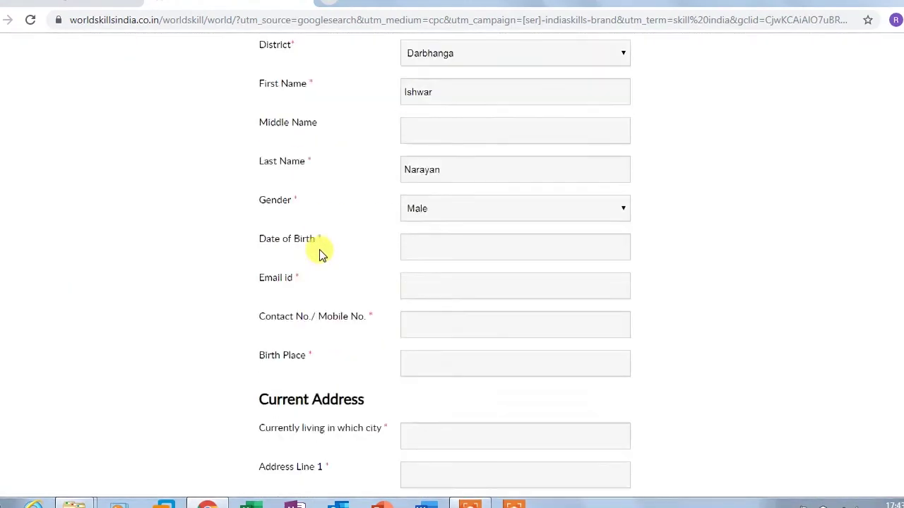
pyautogui.scroll(-2, 317, 251)
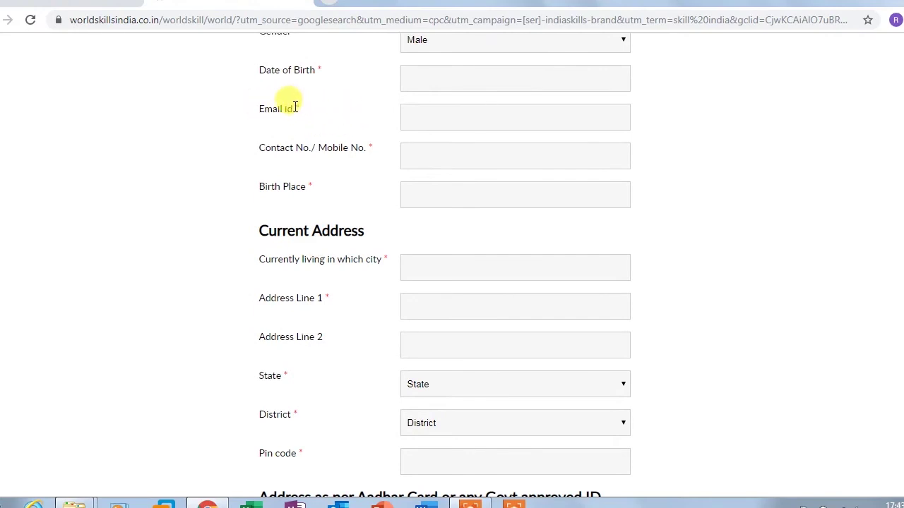
pyautogui.moveTo(296, 107); pyautogui.dragTo(316, 115)
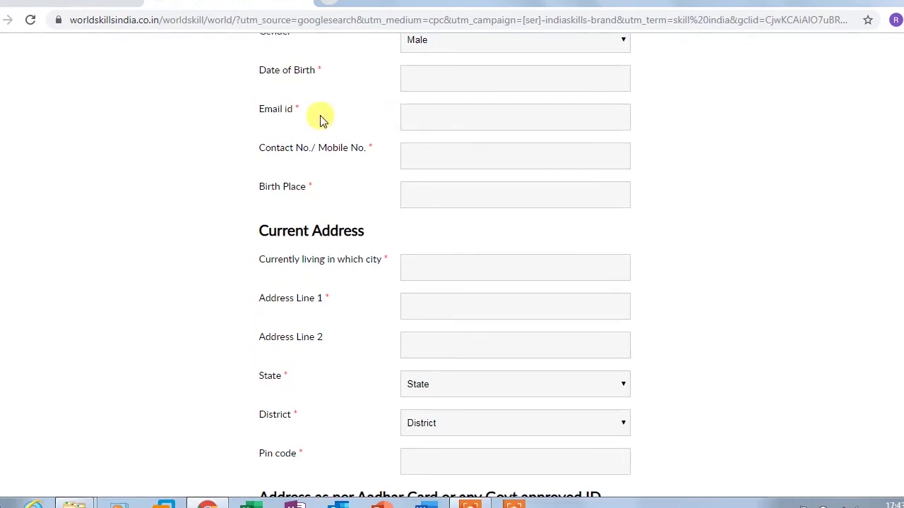
pyautogui.doubleClick(295, 109)
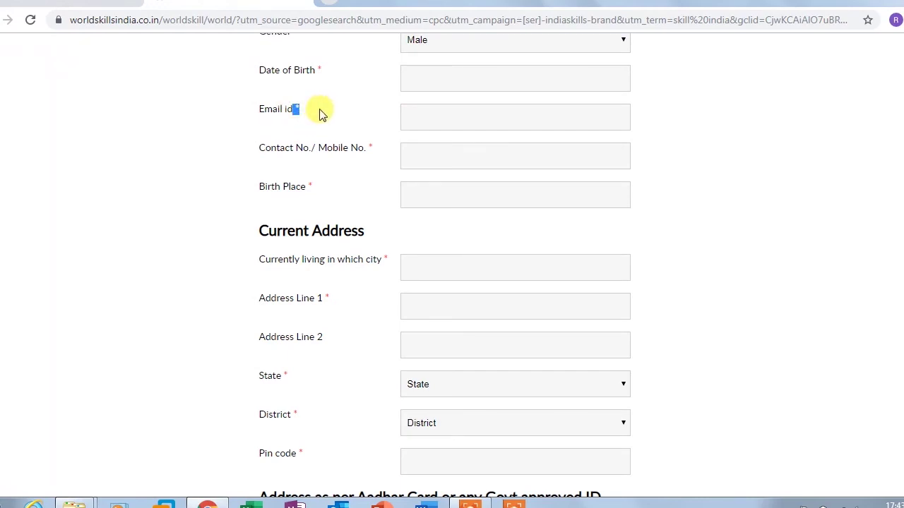
pyautogui.click(319, 111)
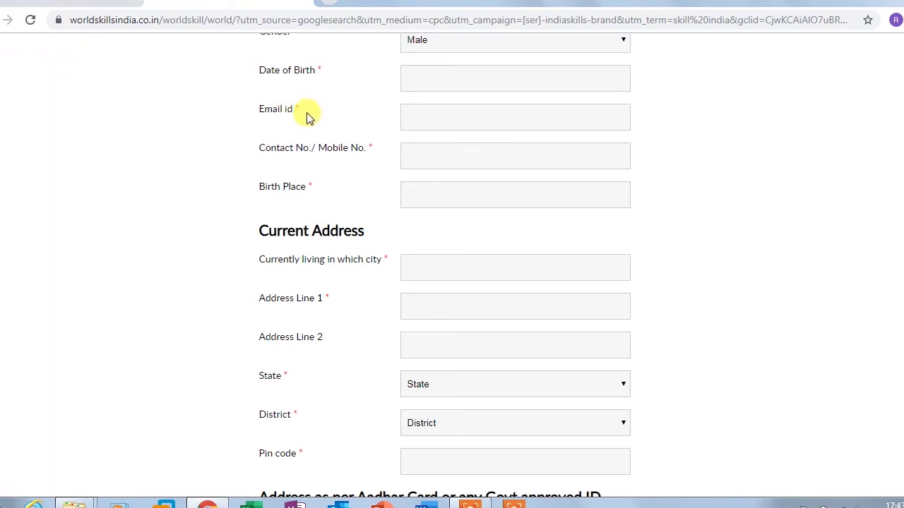
pyautogui.doubleClick(296, 110)
# Point out the empty Email id and Contact No./ Mobile No. fields by placing the cursor in each
pyautogui.click(446, 122)
pyautogui.click(412, 116)
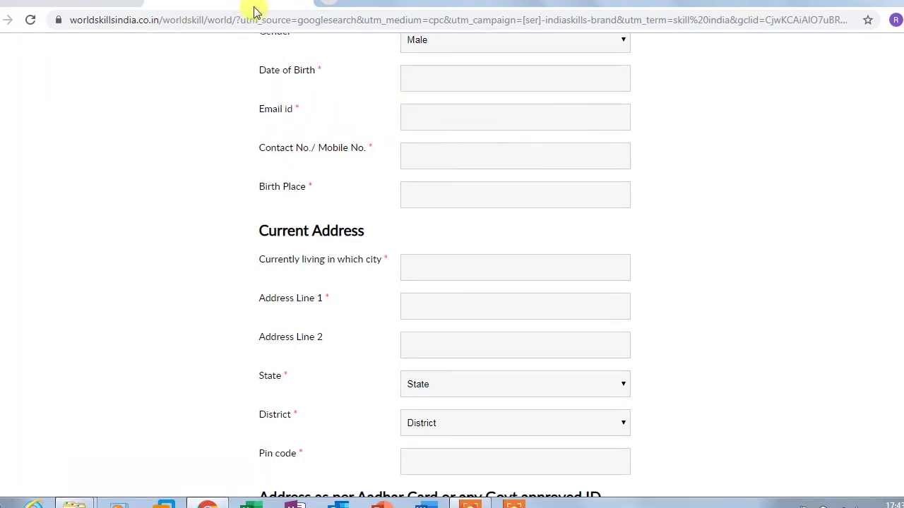
pyautogui.click(415, 156)
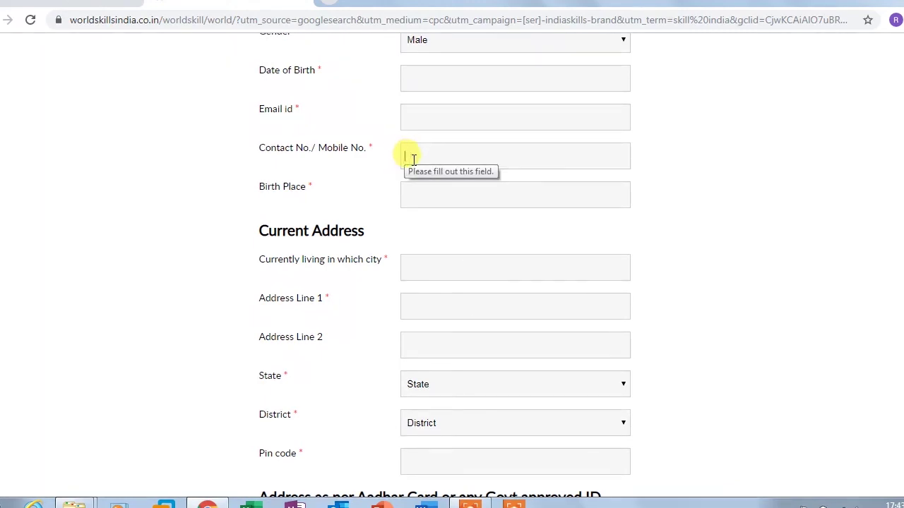
# Return to the start of the registration page and highlight the banner title "INDIASKILLS 2020"
pyautogui.scroll(5, 374, 179)
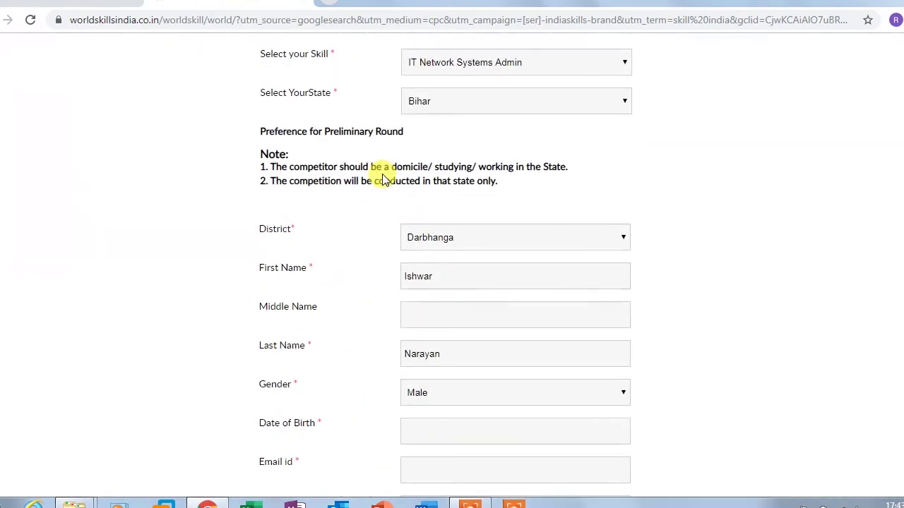
pyautogui.scroll(2, 382, 179)
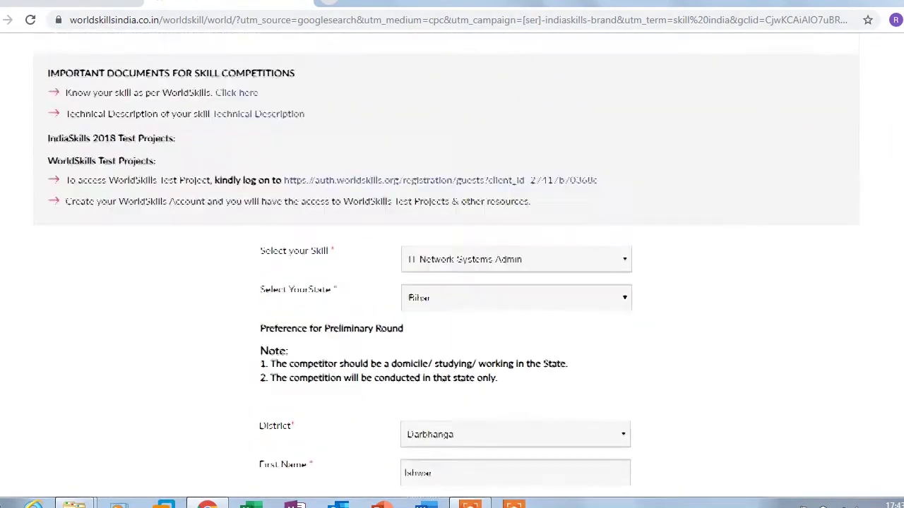
pyautogui.scroll(10, 382, 179)
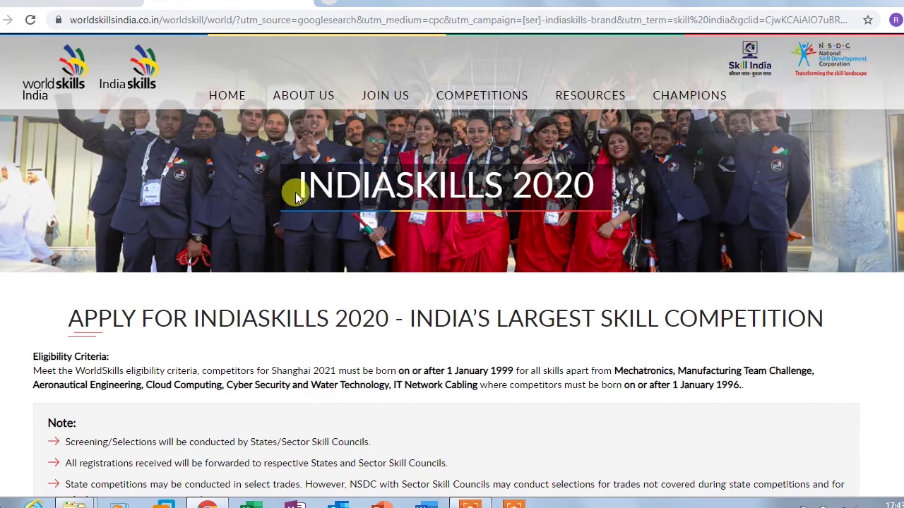
pyautogui.moveTo(300, 186); pyautogui.dragTo(596, 187)
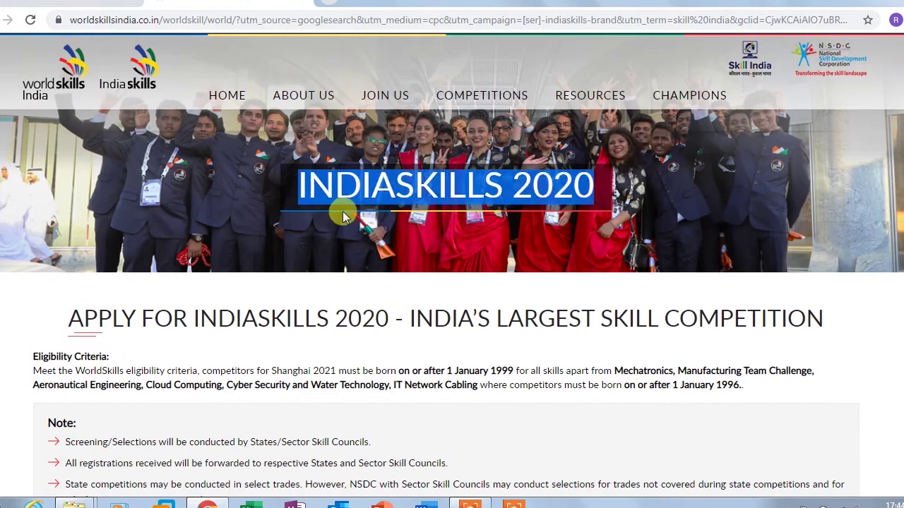
pyautogui.click(348, 187)
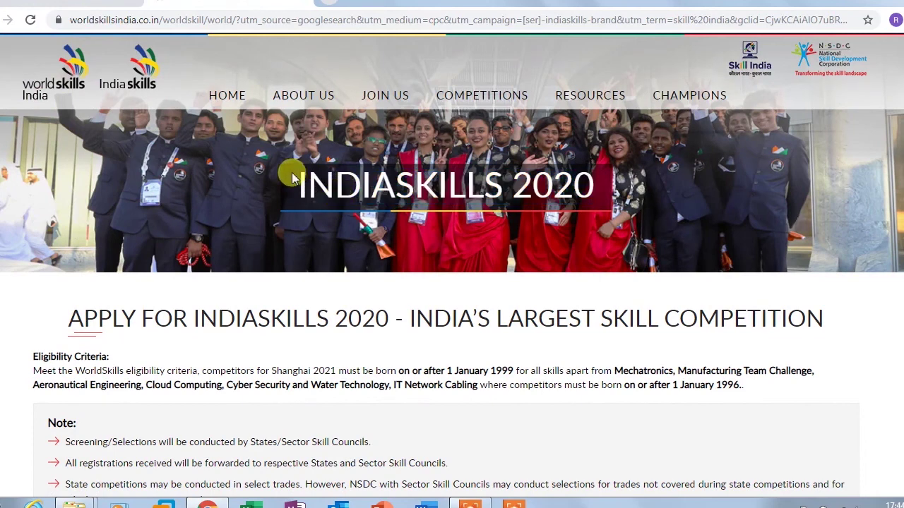
pyautogui.moveTo(300, 182); pyautogui.dragTo(608, 189)
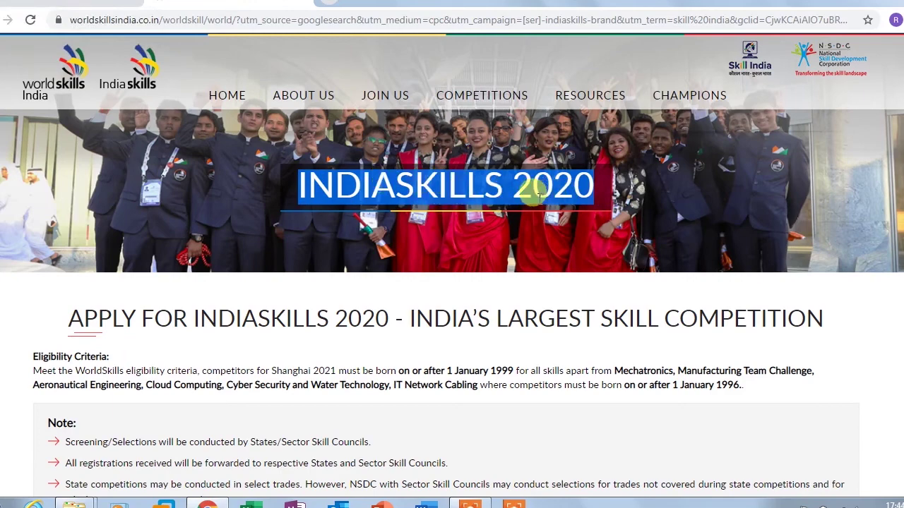
# Switch to the Google results for worldskills and open the official WorldSkills site at worldskills.org
pyautogui.click(31, 2)
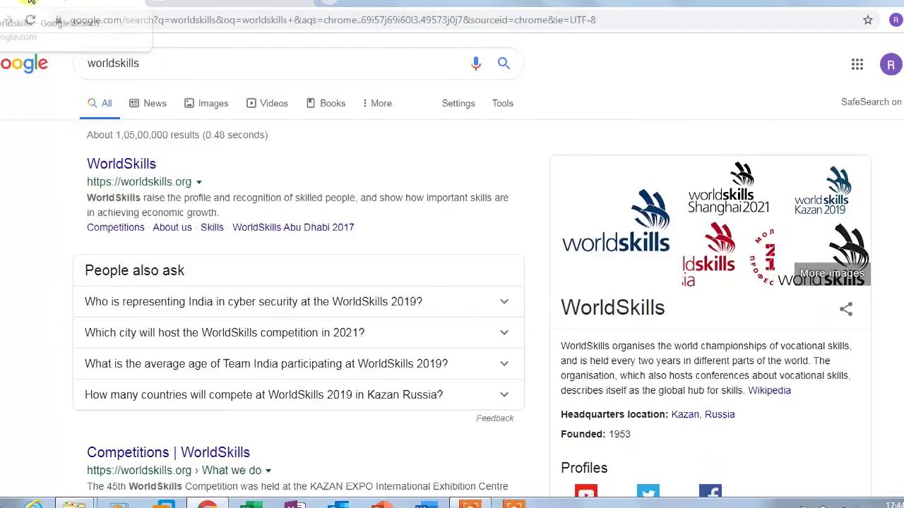
pyautogui.click(729, 213)
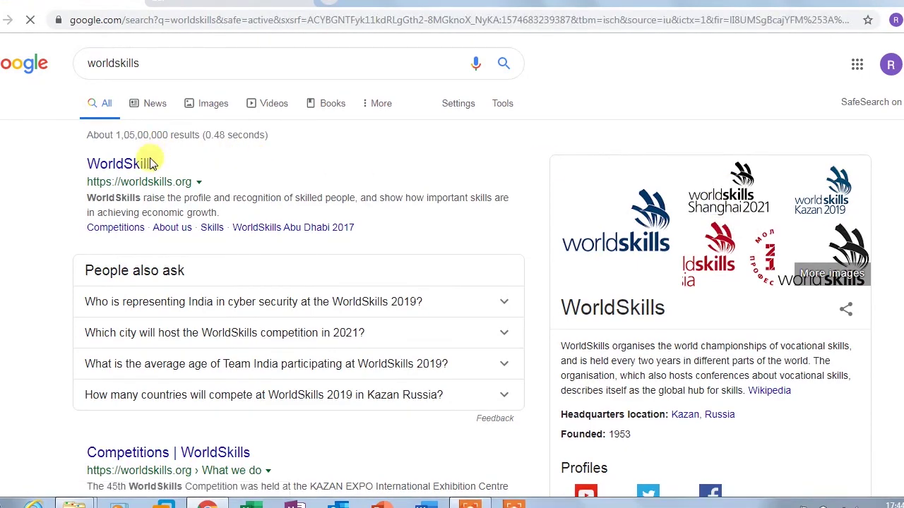
pyautogui.click(147, 154)
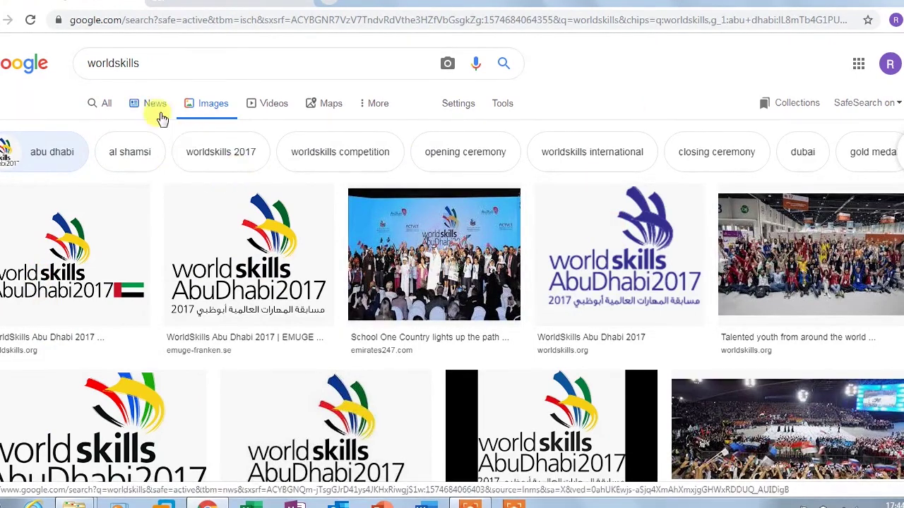
pyautogui.click(105, 105)
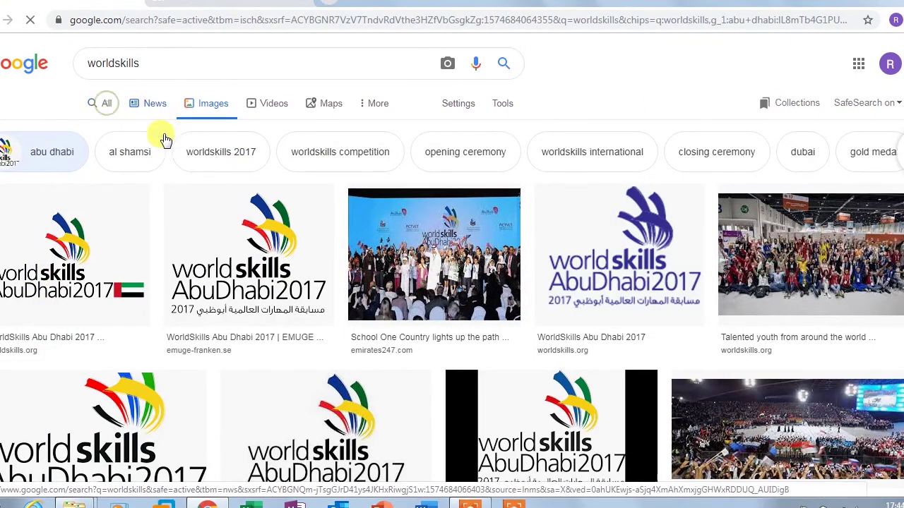
pyautogui.click(120, 166)
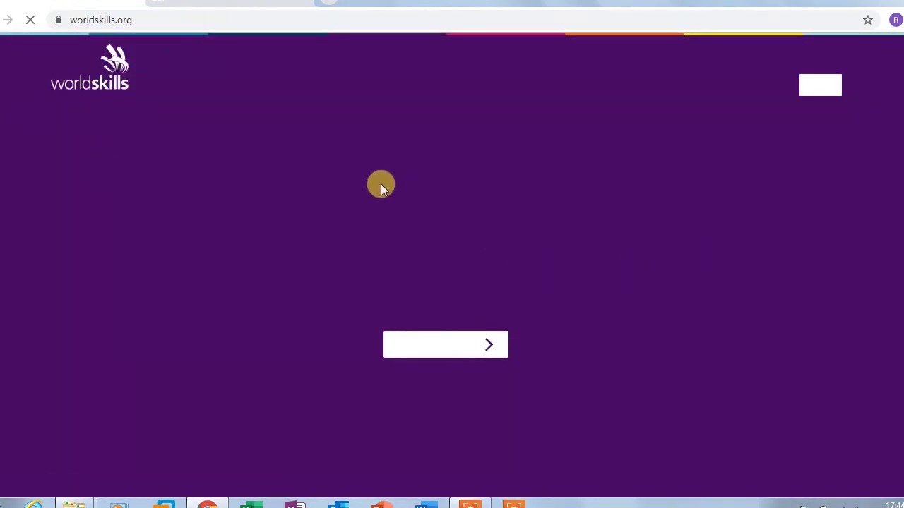
# Switch between the IndiaSkills registration page and the WorldSkills home page to view both sites
pyautogui.click(204, 5)
pyautogui.click(60, 4)
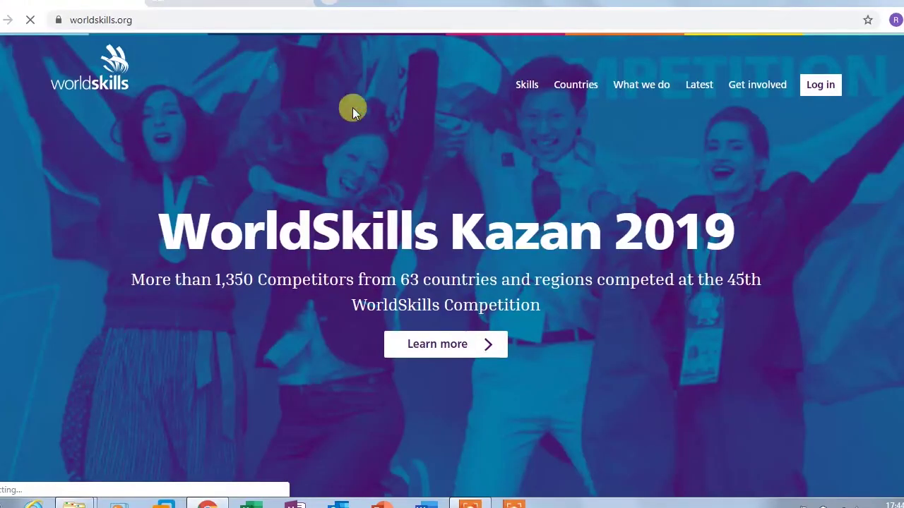
pyautogui.click(212, 4)
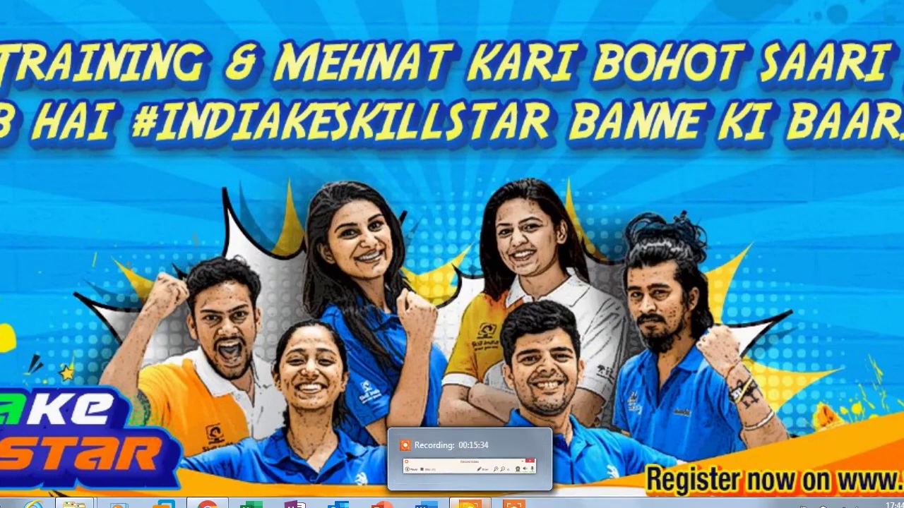
pyautogui.click(468, 500)
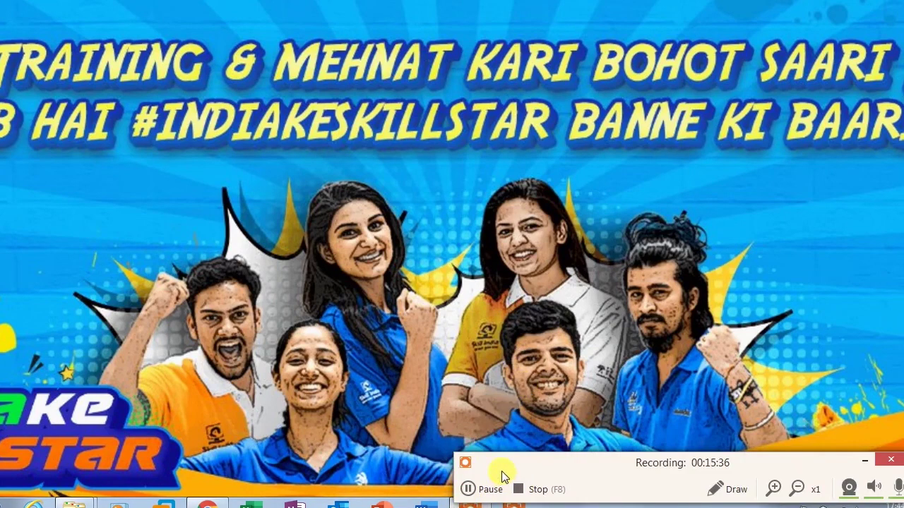